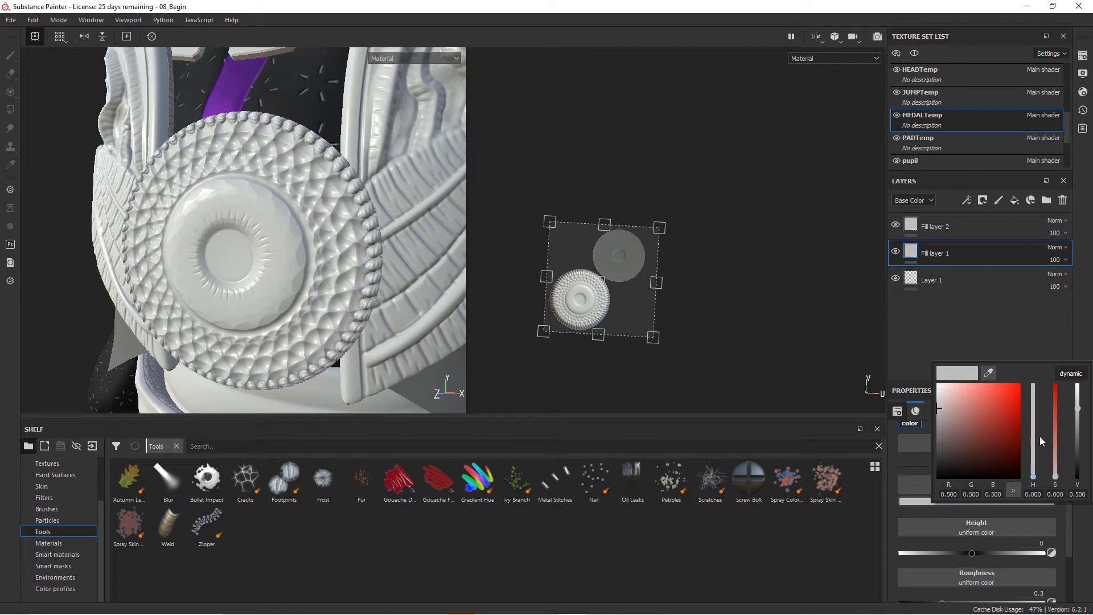
Set the base color of Fill layer 1 to dark teal and that of Fill layer 2 to bright red.
left_click(1013, 427)
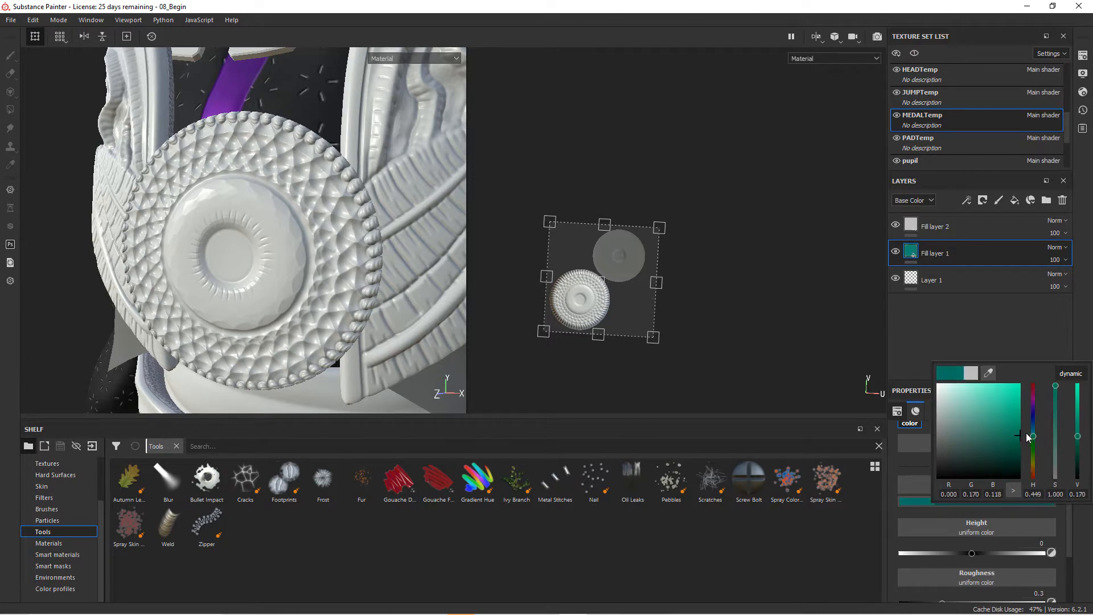
left_click(948, 290)
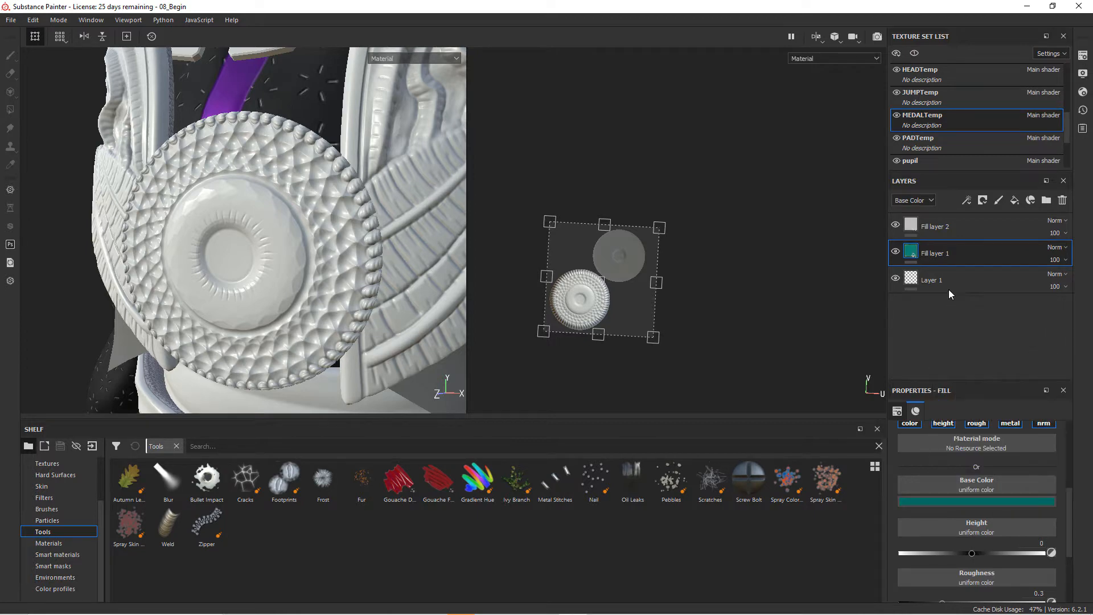
left_click(915, 228)
left_click(978, 501)
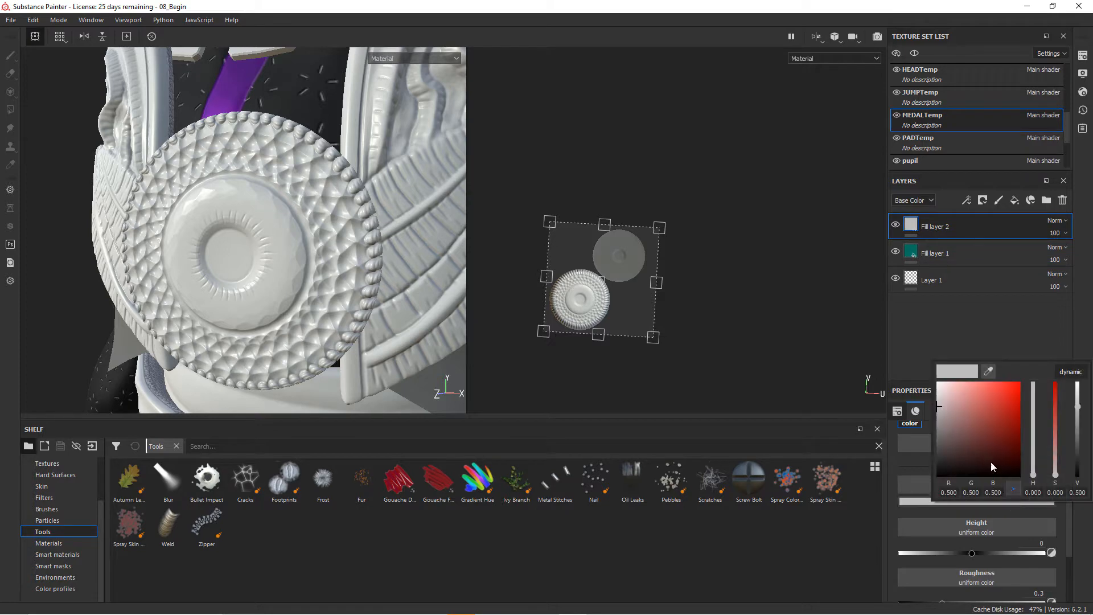
left_click(1016, 406)
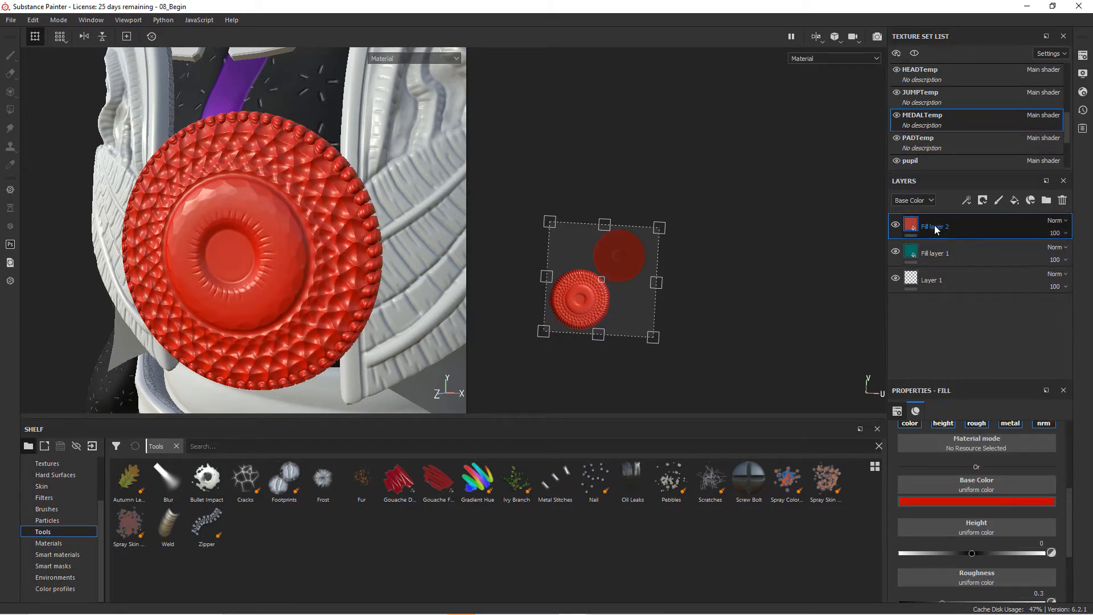
Toggle the visibility of Fill layer 2 to compare the red fill with the teal fill beneath it.
left_click(895, 224)
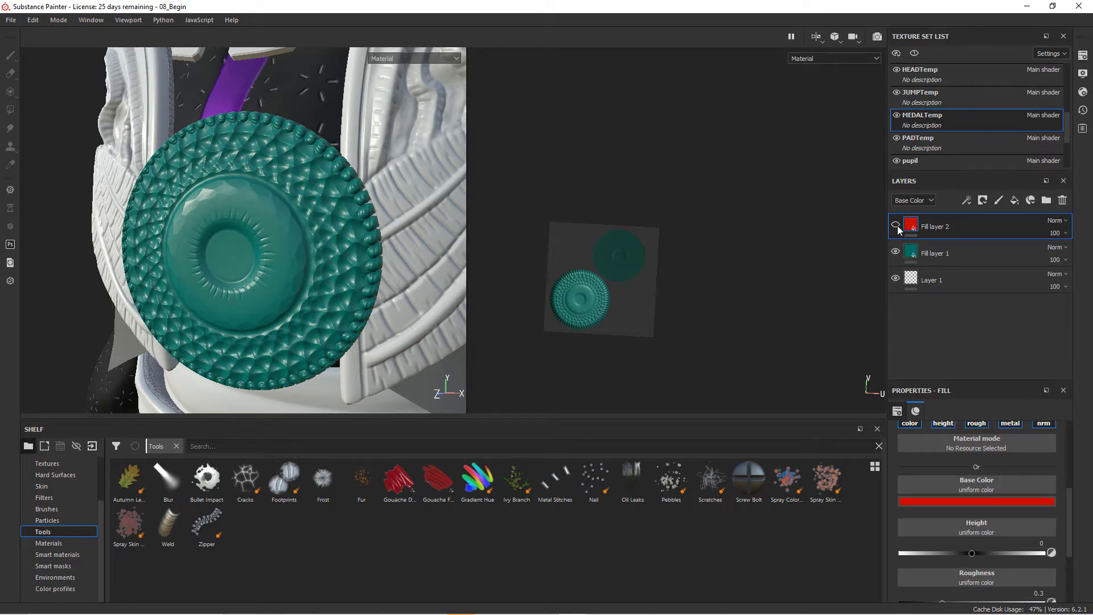
left_click(896, 224)
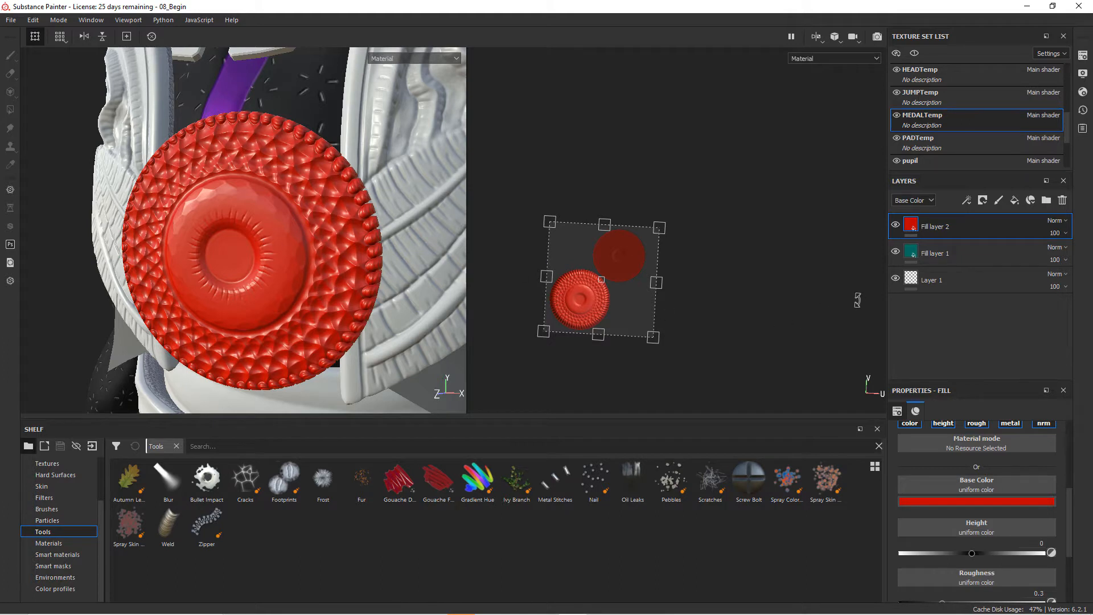
left_click(983, 201)
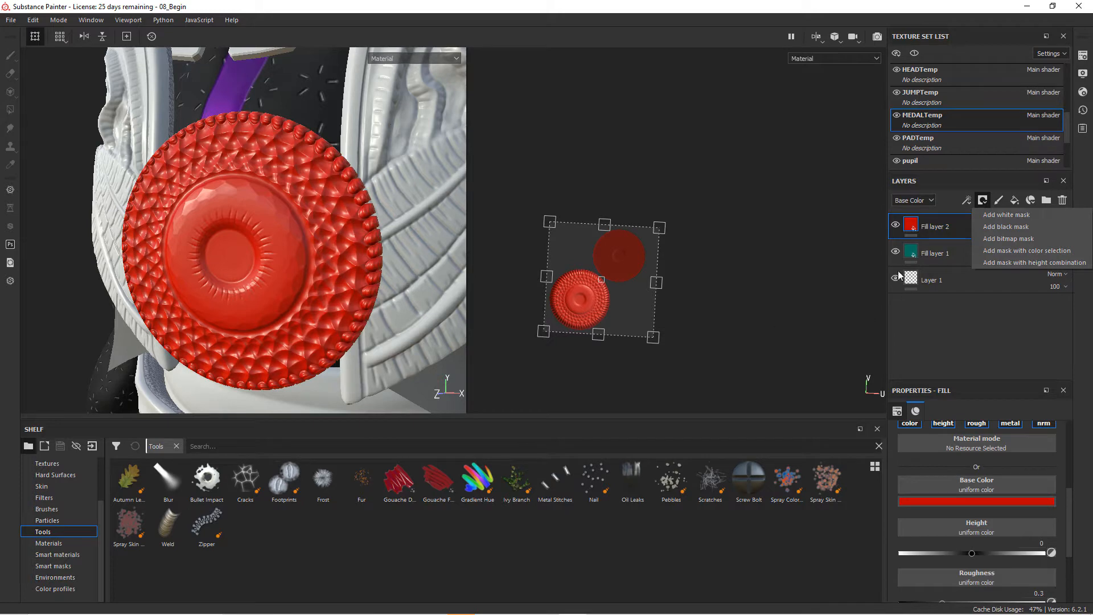
left_click(895, 225)
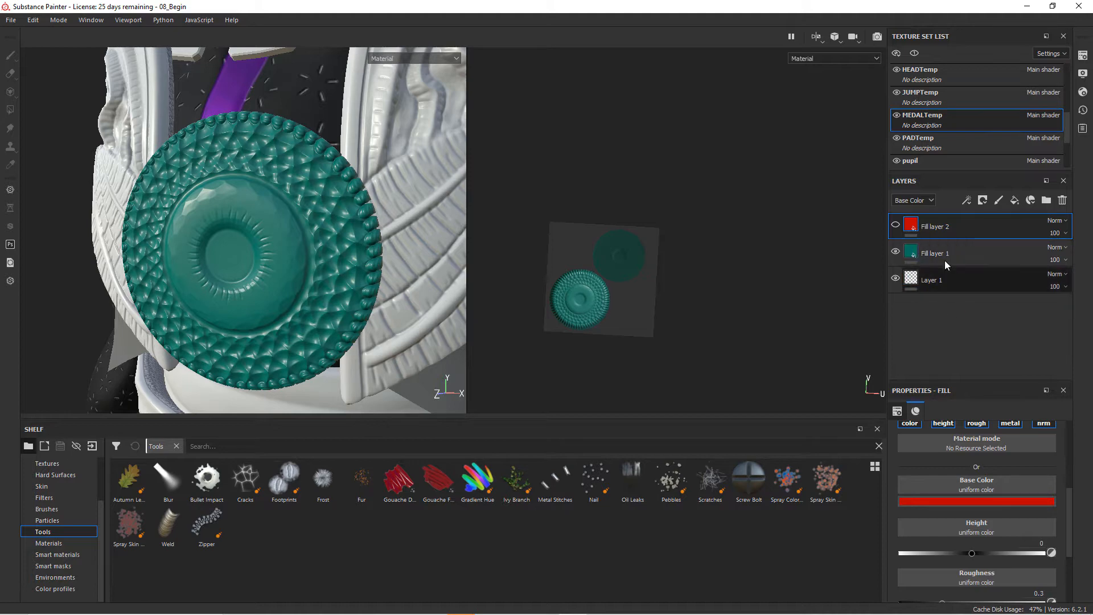
left_click(895, 225)
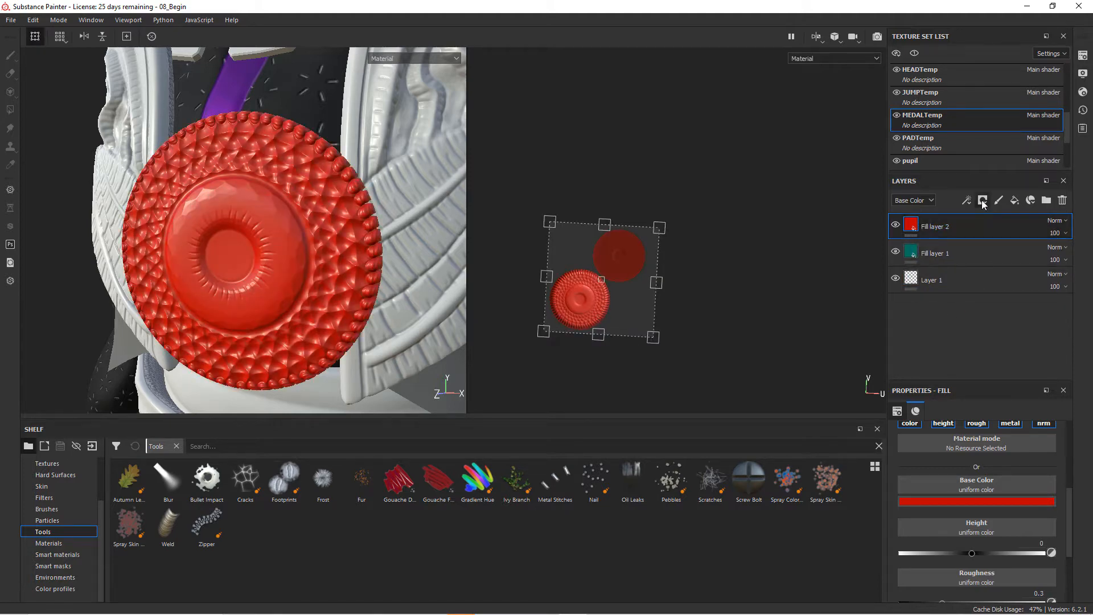
Add a black mask to Fill layer 2 and attach an empty generator to it.
left_click(983, 200)
left_click(1000, 225)
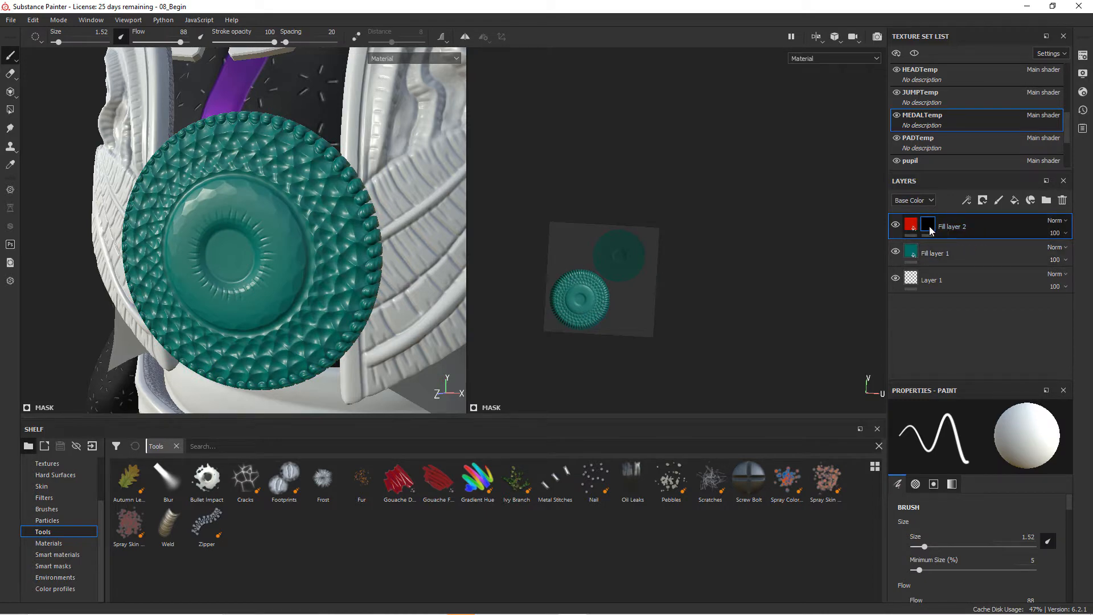
left_click(966, 200)
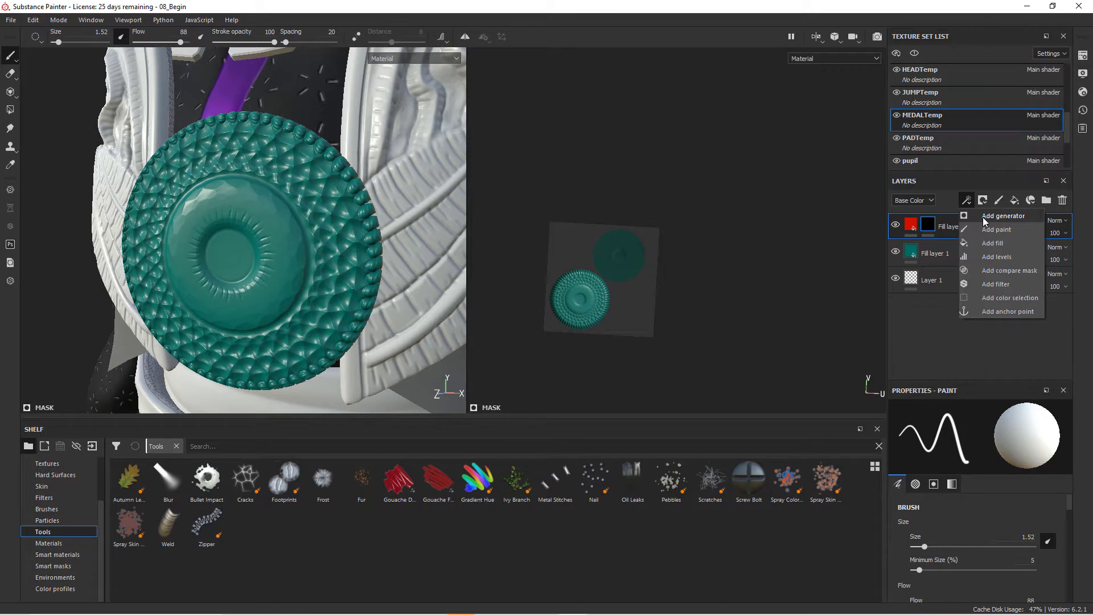
left_click(1002, 216)
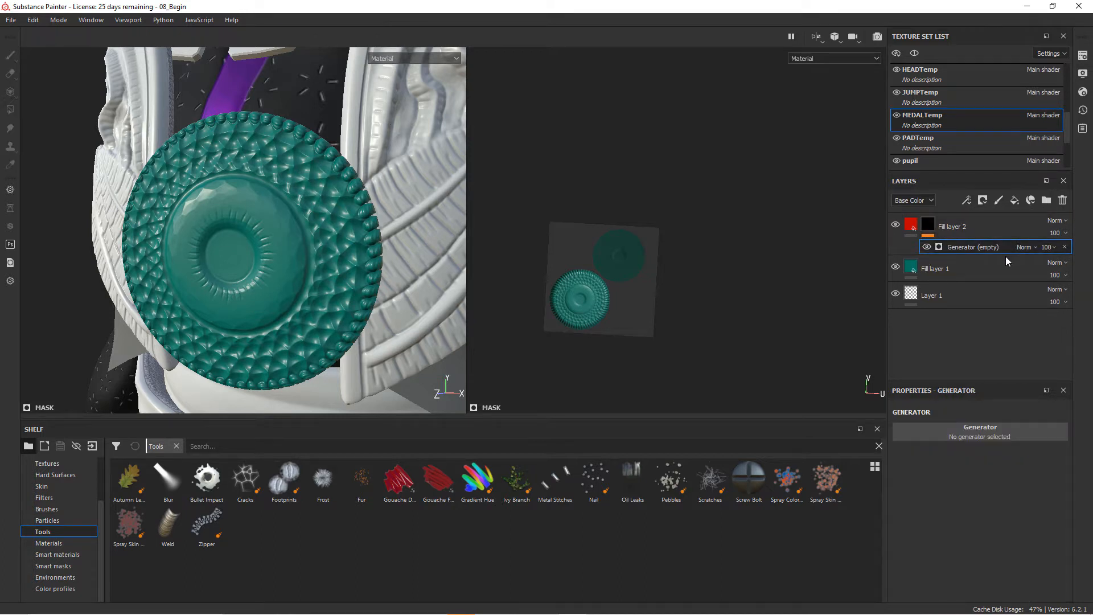
Search the generators for "cur" and assign the Curvature generator to Fill layer 2's mask.
left_click(969, 438)
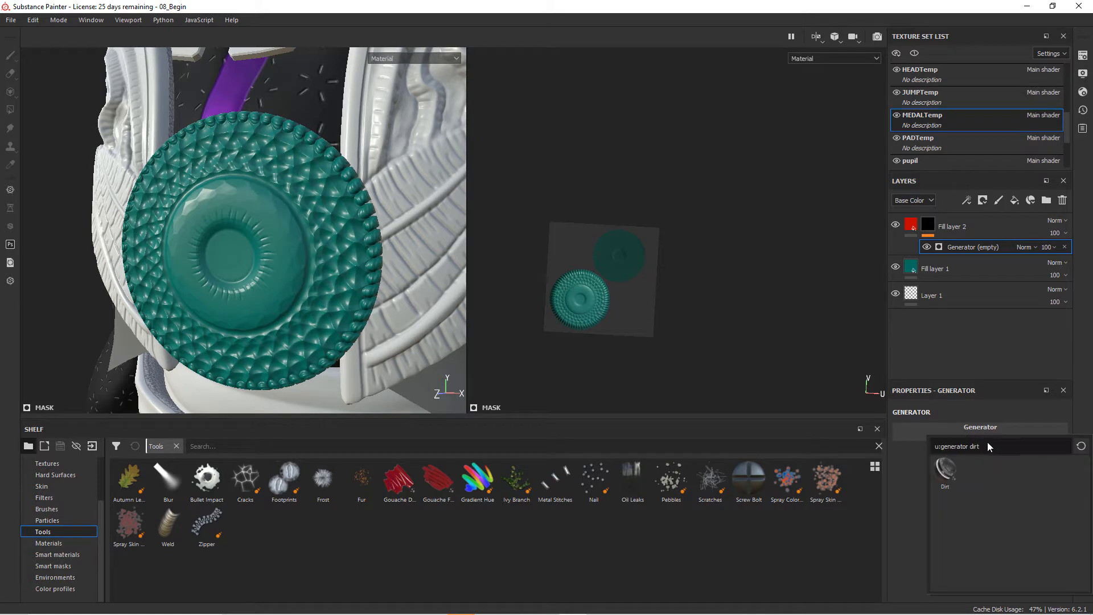
key("BackSpace")
key("BackSpace")
key("BackSpace")
key("BackSpace")
key("BackSpace")
key("BackSpace")
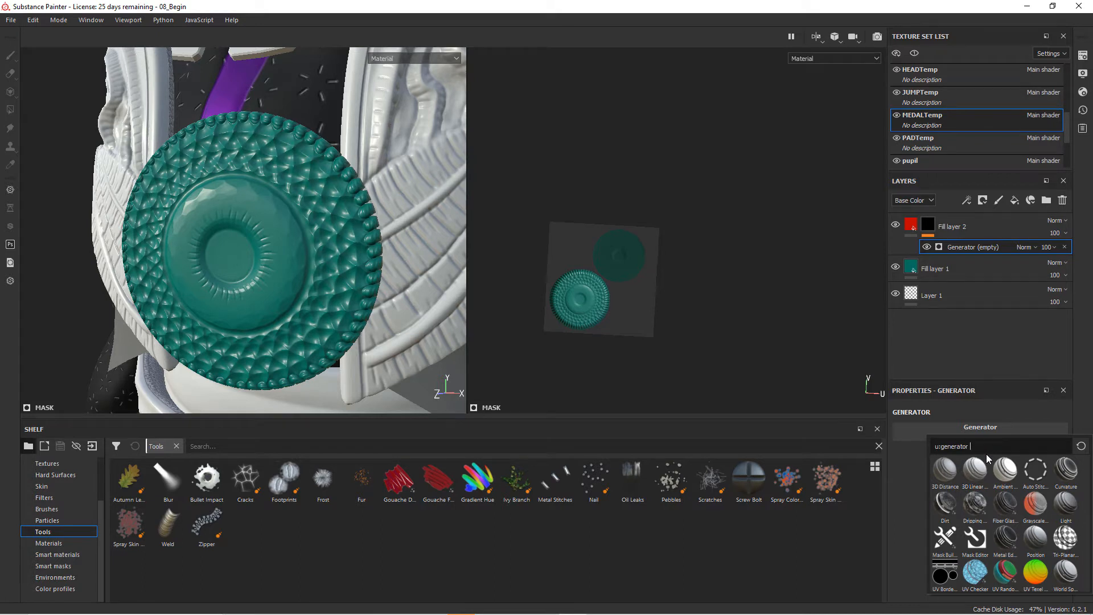
type("cur")
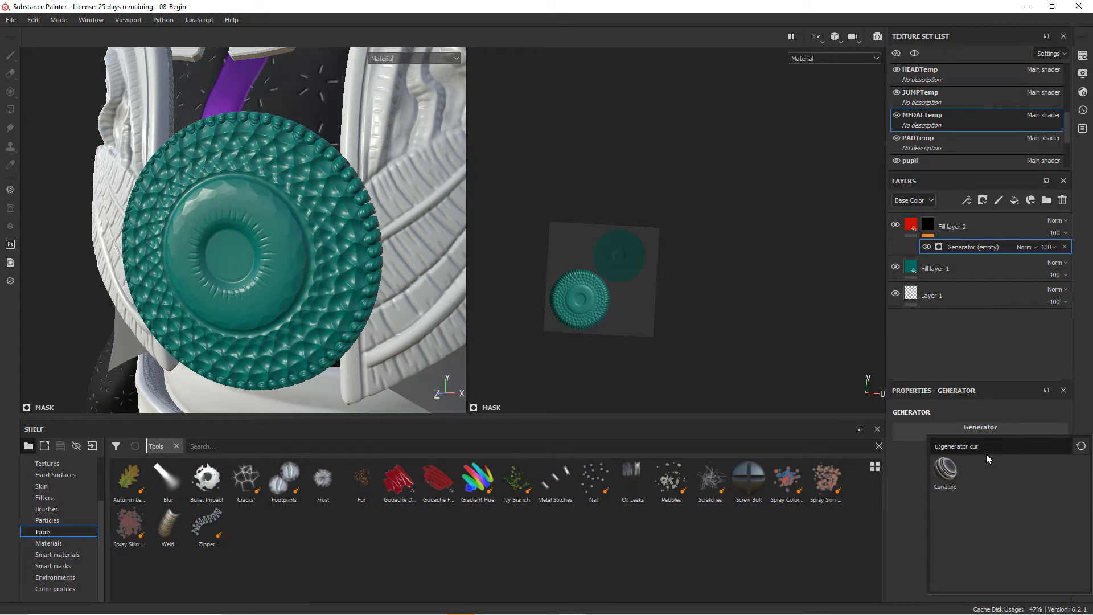
left_click(946, 470)
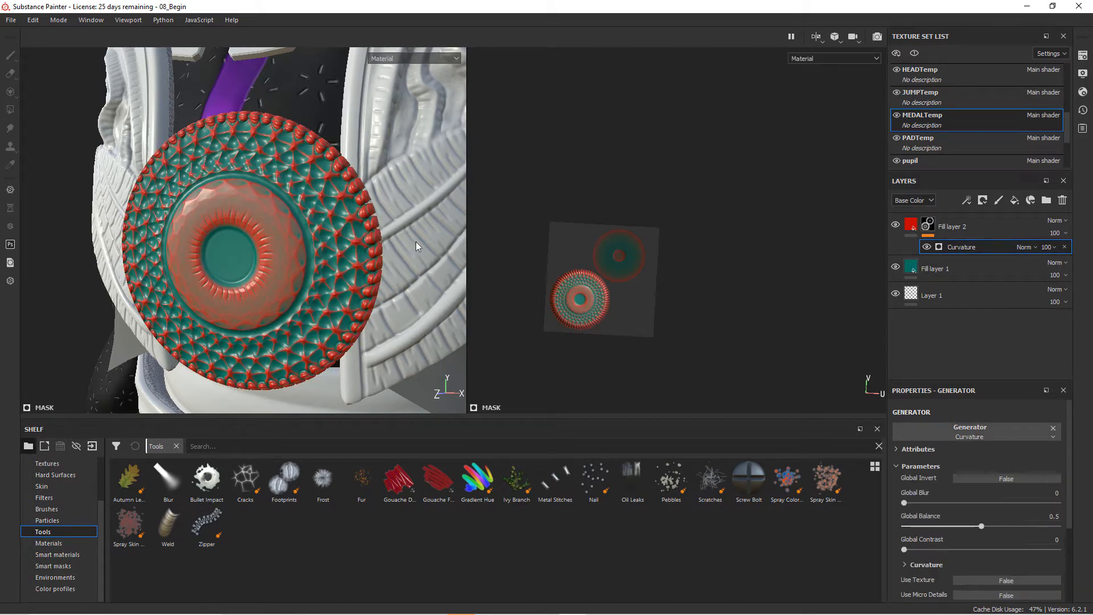
Try Global Invert on the Curvature generator and restore it to False.
scroll(324, 219, "up", 5)
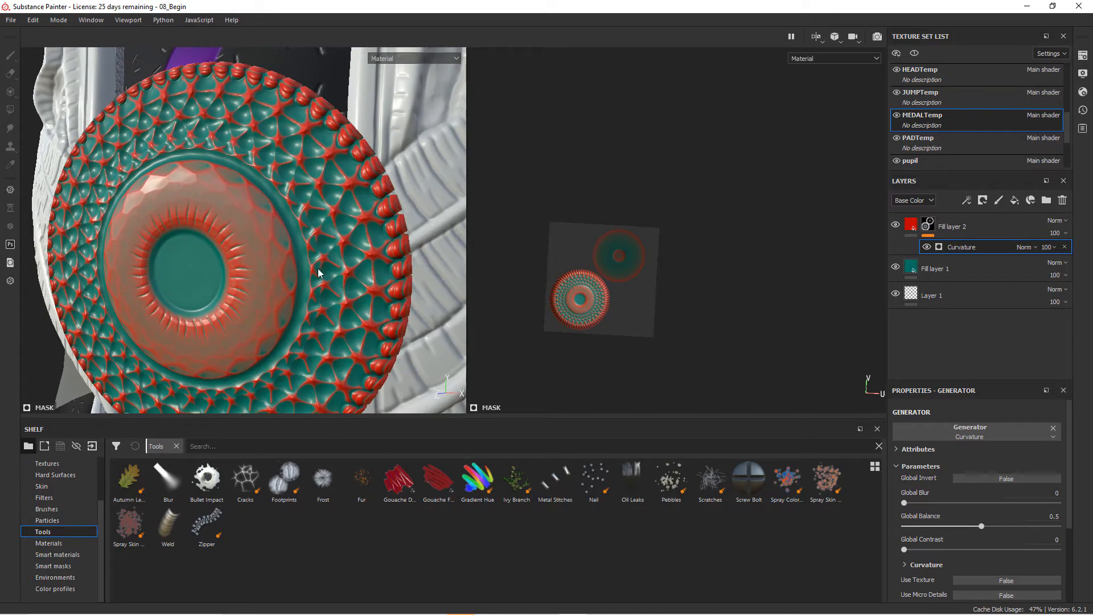
key("f")
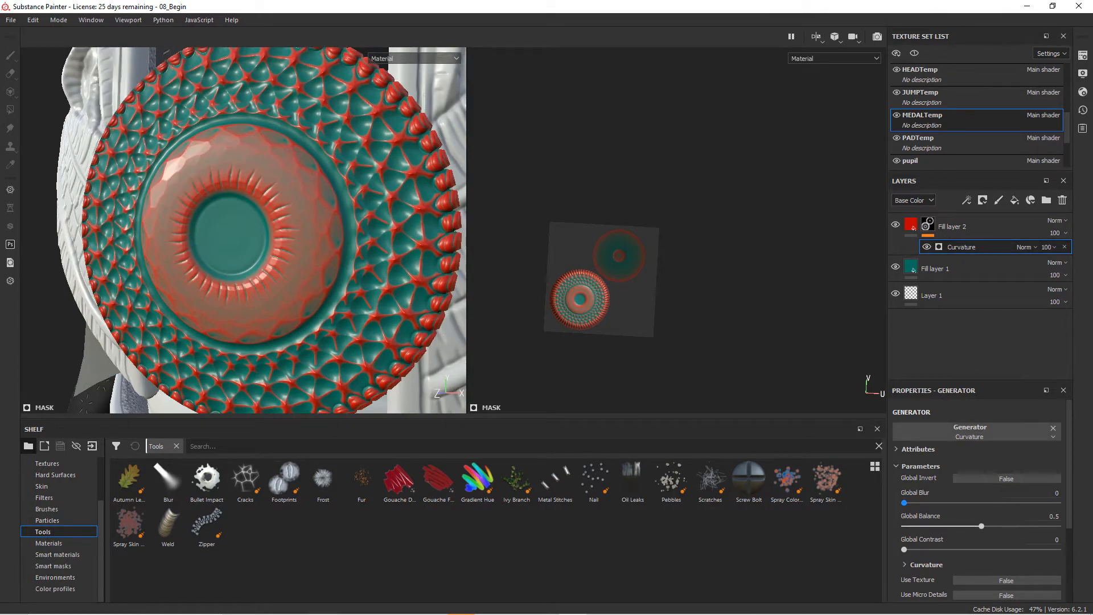
scroll(1068, 494, "down", 2)
scroll(1067, 494, "down", 2)
left_click(1004, 455)
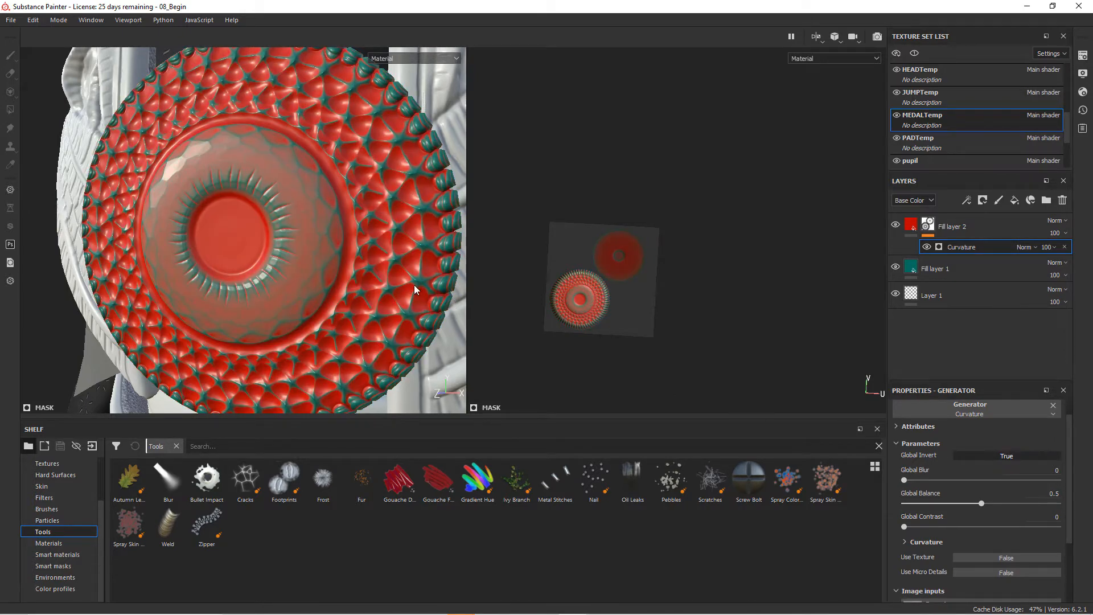
left_click(996, 457)
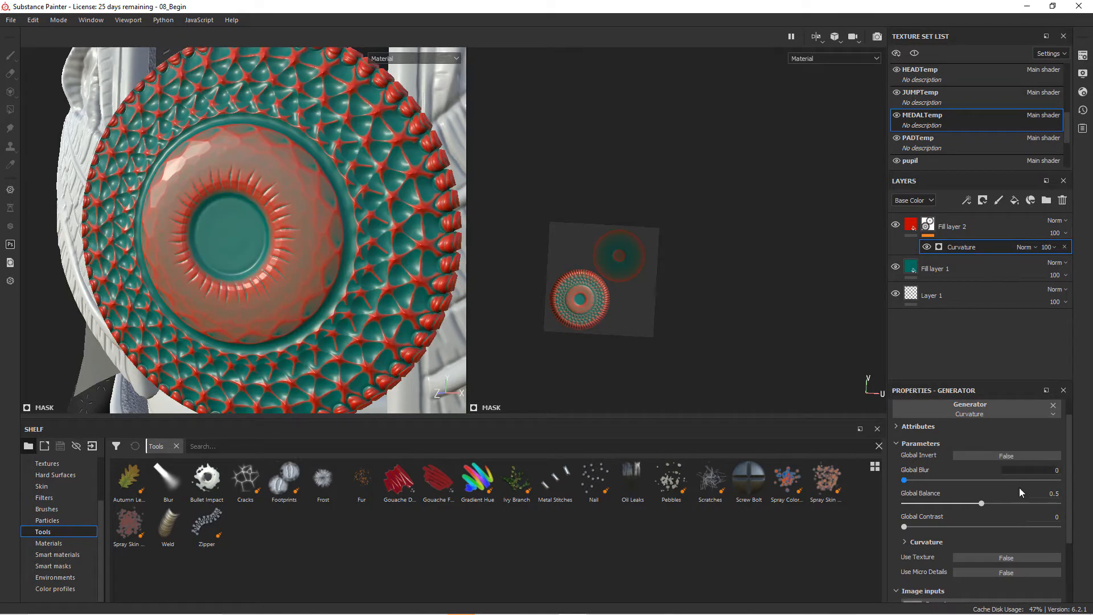
Set the Curvature generator's Global Blur to 0.3 and review its detailed curvature settings.
mouse_move(908, 482)
left_mouse_down()
mouse_move(926, 484)
mouse_move(895, 488)
left_mouse_up()
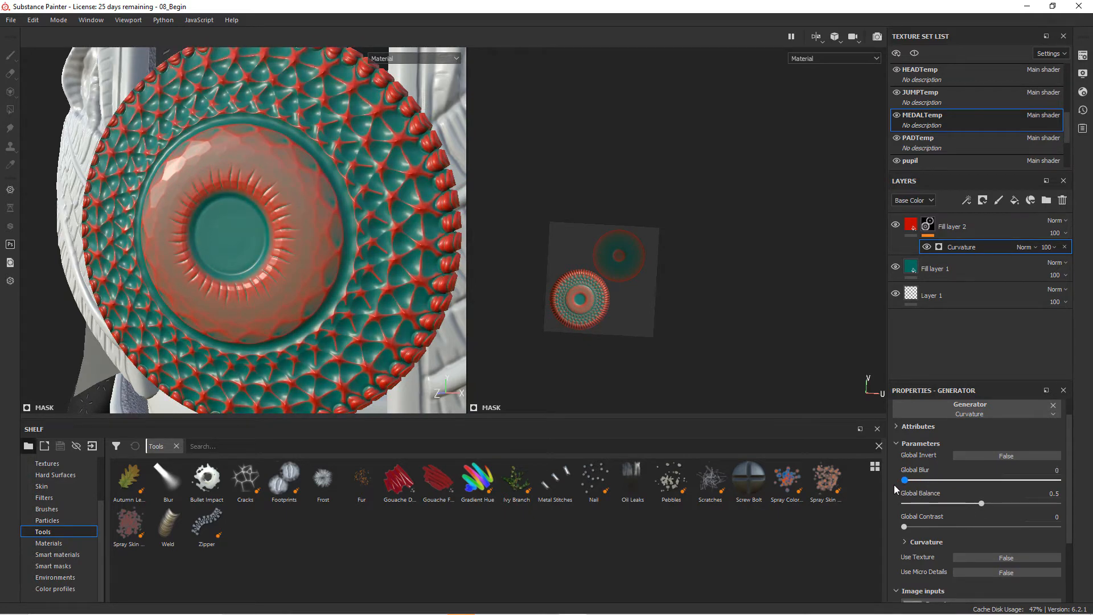
mouse_move(976, 505)
left_mouse_down()
mouse_move(945, 510)
mouse_move(992, 510)
mouse_move(962, 510)
mouse_move(973, 510)
left_mouse_up()
left_click(924, 541)
scroll(1028, 510, "down", 3)
scroll(1028, 511, "down", 5)
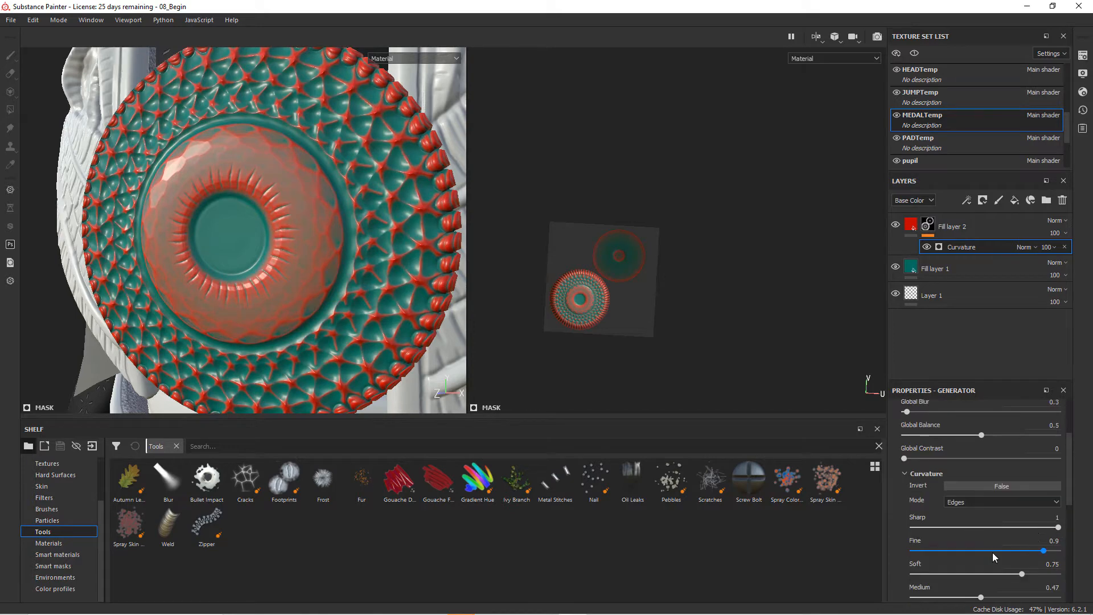
scroll(993, 523, "up", 8)
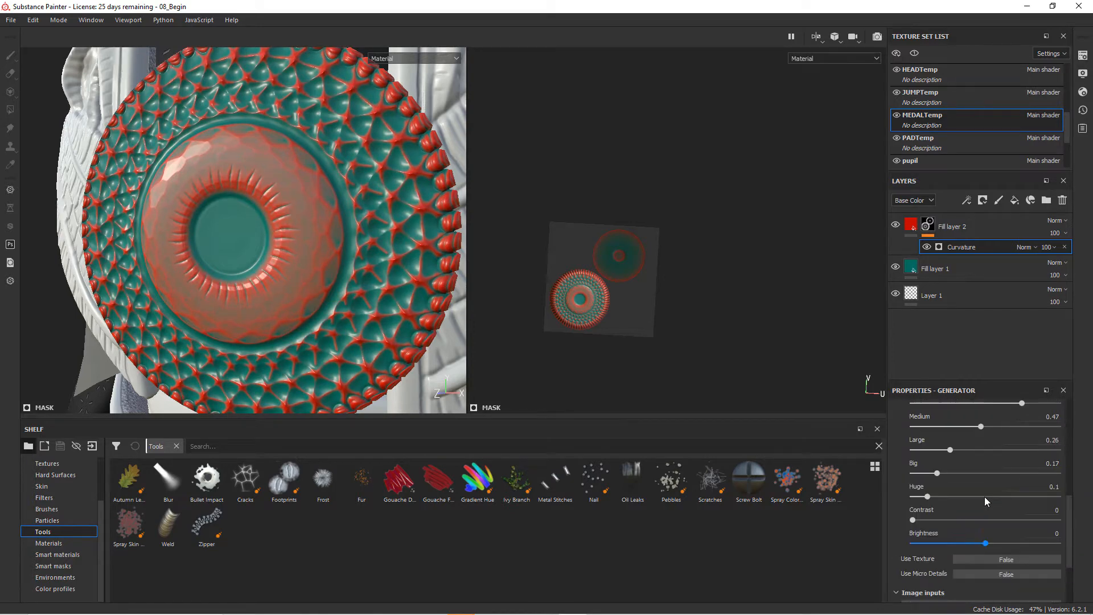
left_click(928, 508)
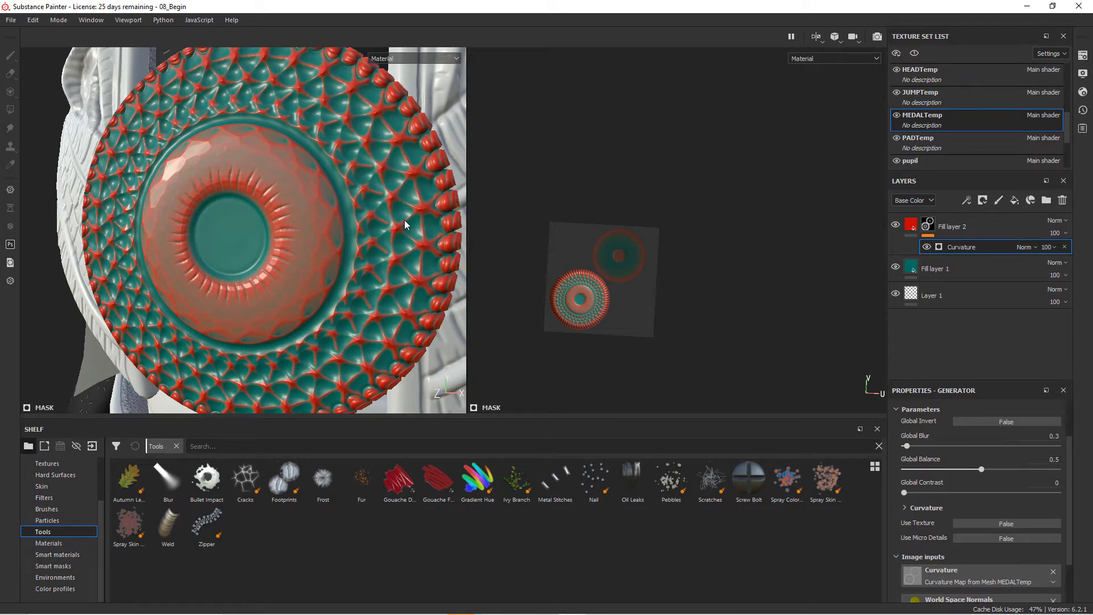
Delete Fill layer 2 and Fill layer 1, keeping only Layer 1 on the medal.
left_click(955, 220)
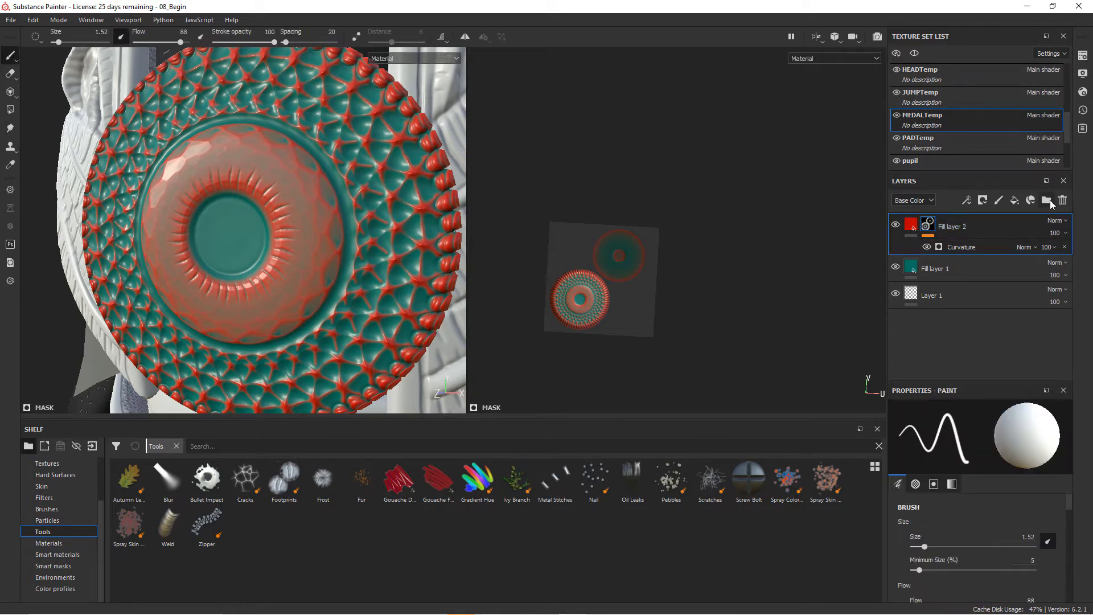
left_click(1061, 200)
left_click(1062, 200)
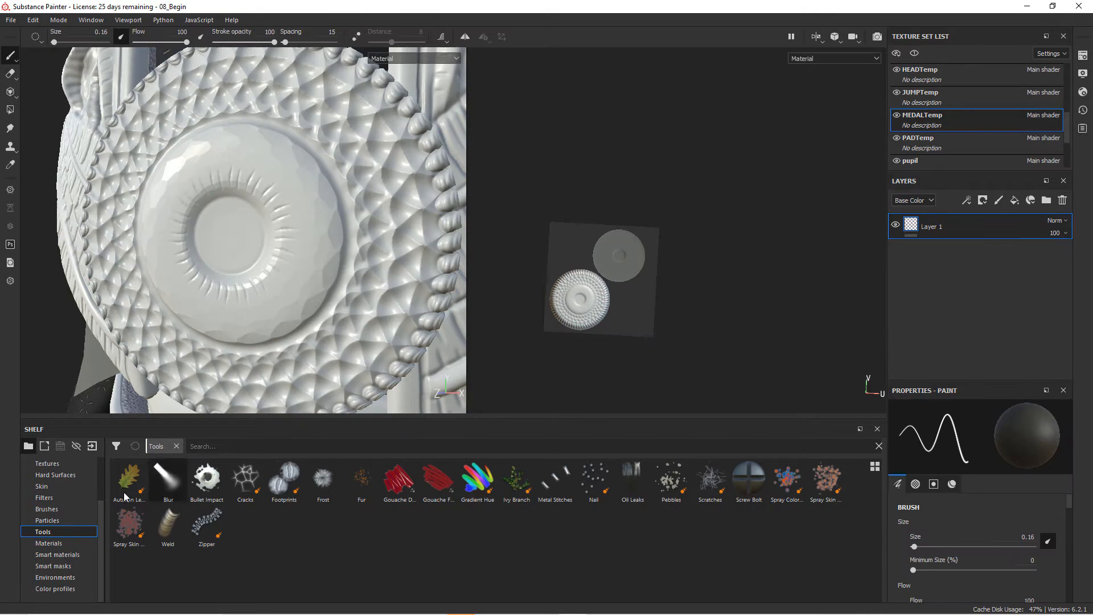
Add the Gold Pure material as two layers above Layer 1 and rename the upper one Gold Rough.
left_click(49, 543)
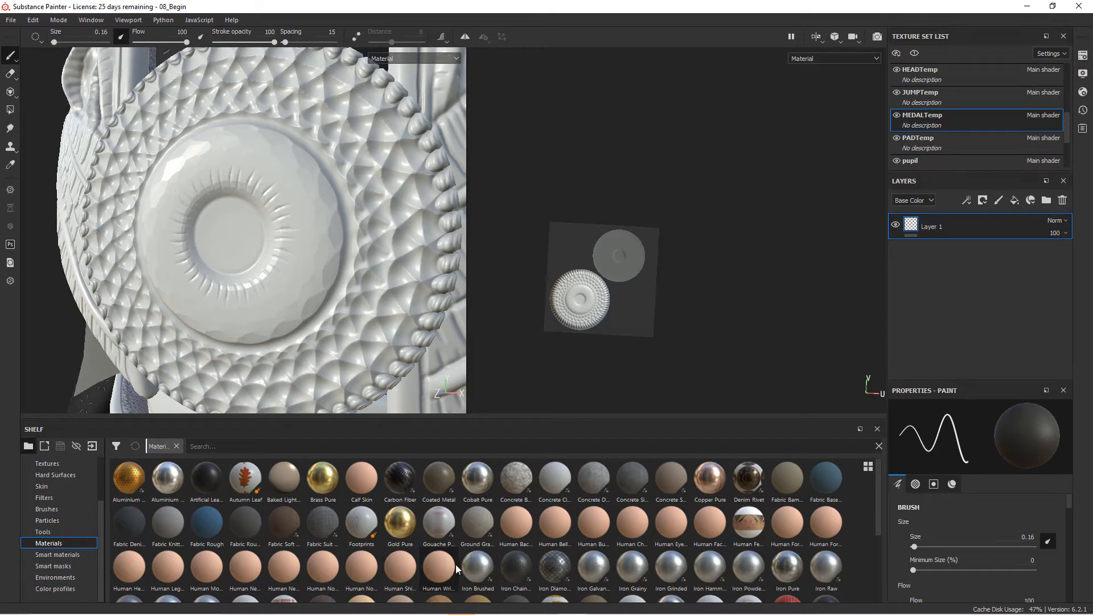
left_click(56, 555)
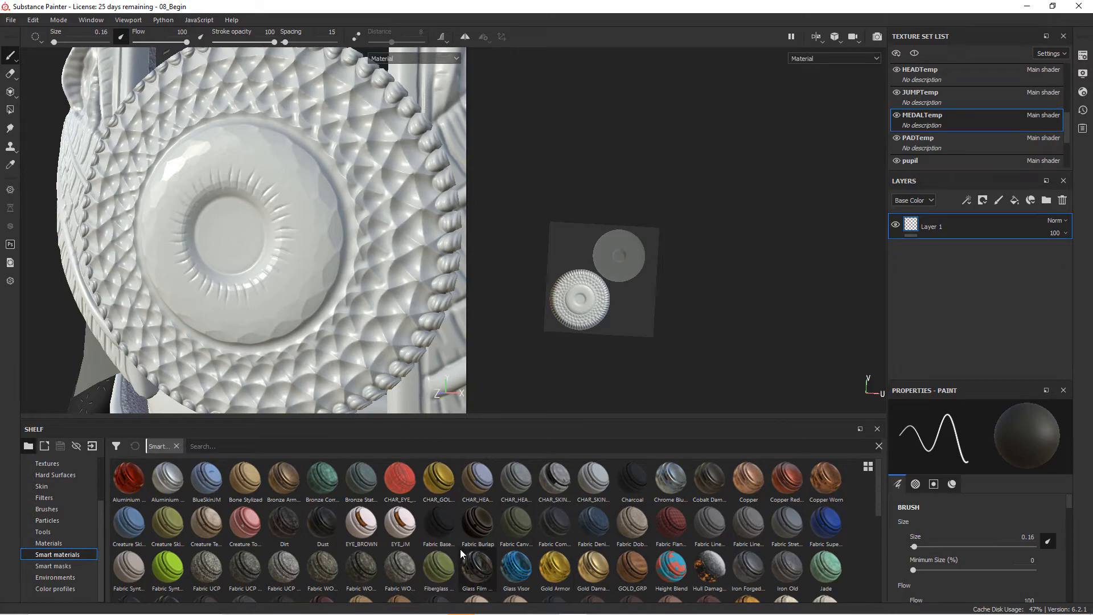
left_click(55, 543)
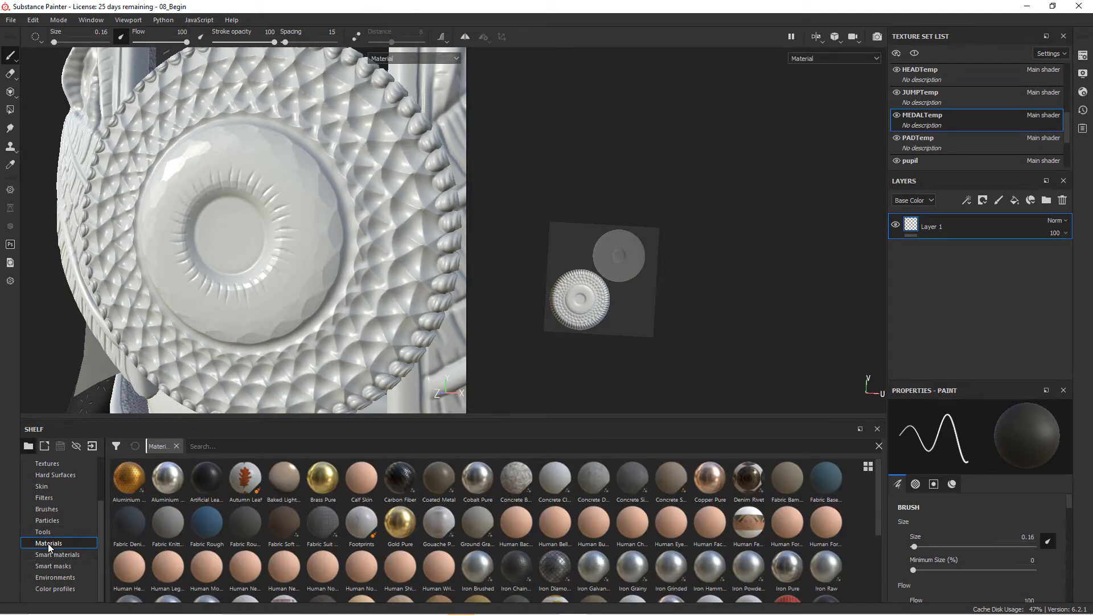
left_click_drag(418, 521, 957, 217)
left_click_drag(402, 527, 939, 231)
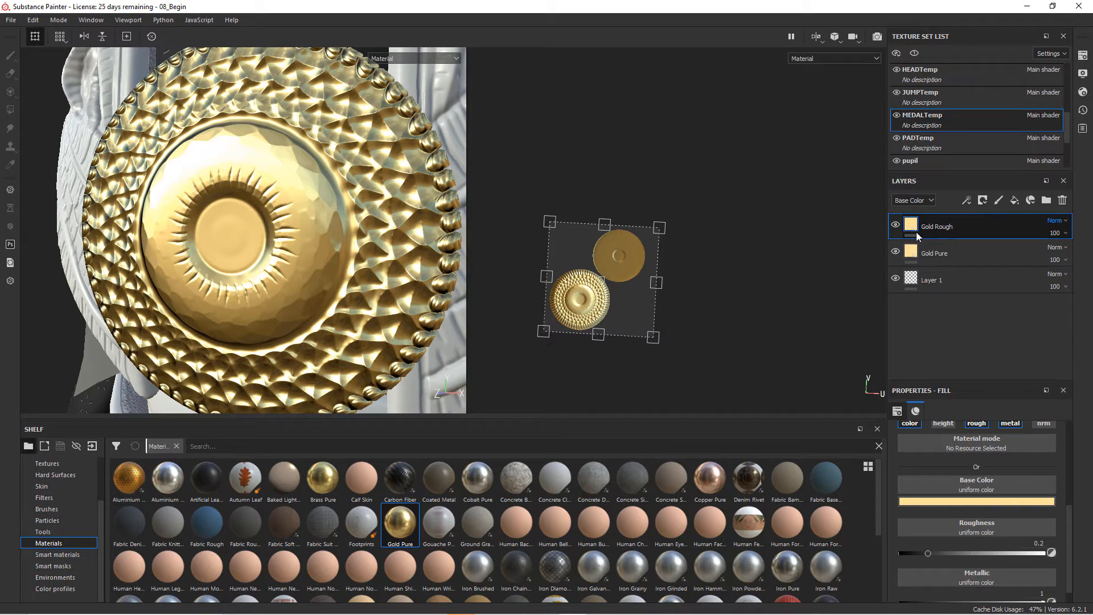
type("h")
key("Return")
Raise the Gold Rough layer's roughness to 0.5136 and toggle its visibility to compare it with Gold Pure.
scroll(374, 214, "up", 2)
mouse_move(353, 228)
left_mouse_down("alt")
mouse_move(333, 237)
mouse_move(355, 278)
mouse_move(364, 245)
left_mouse_up("alt")
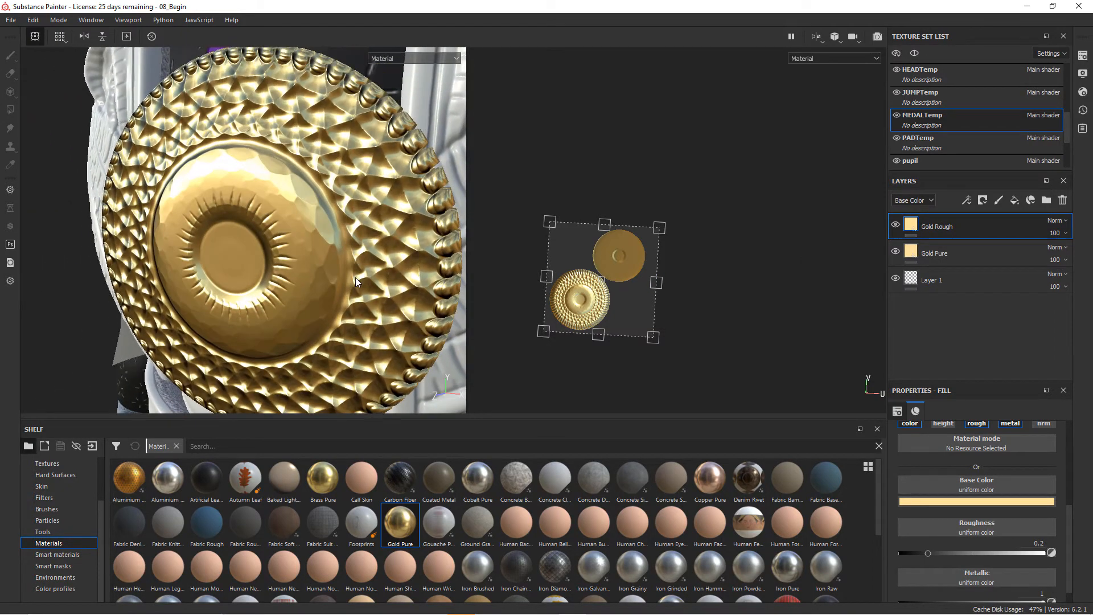
scroll(372, 210, "down", 2)
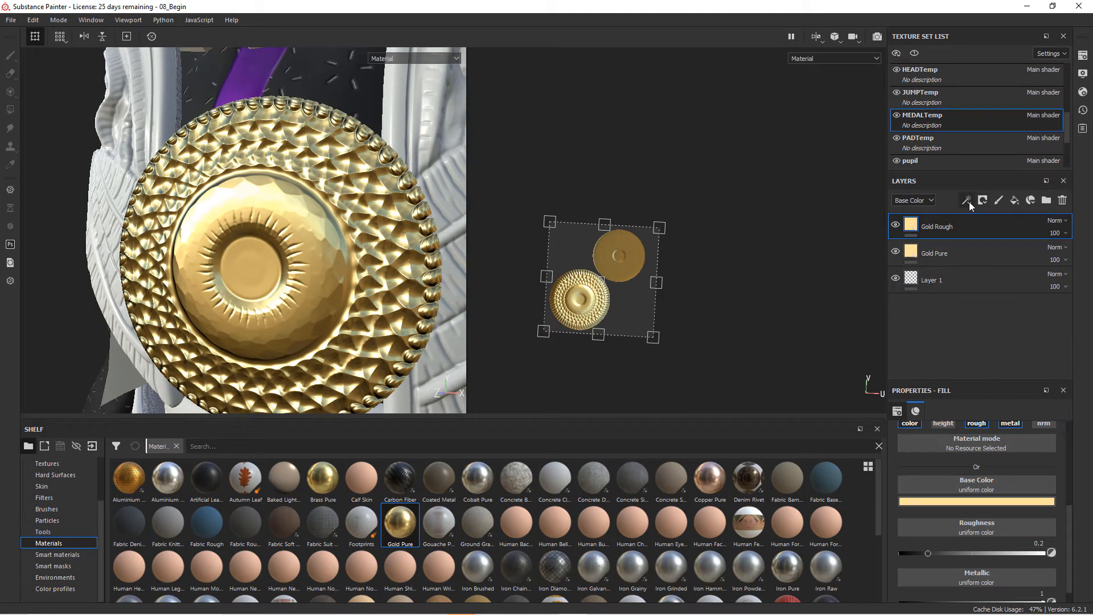
mouse_move(911, 227)
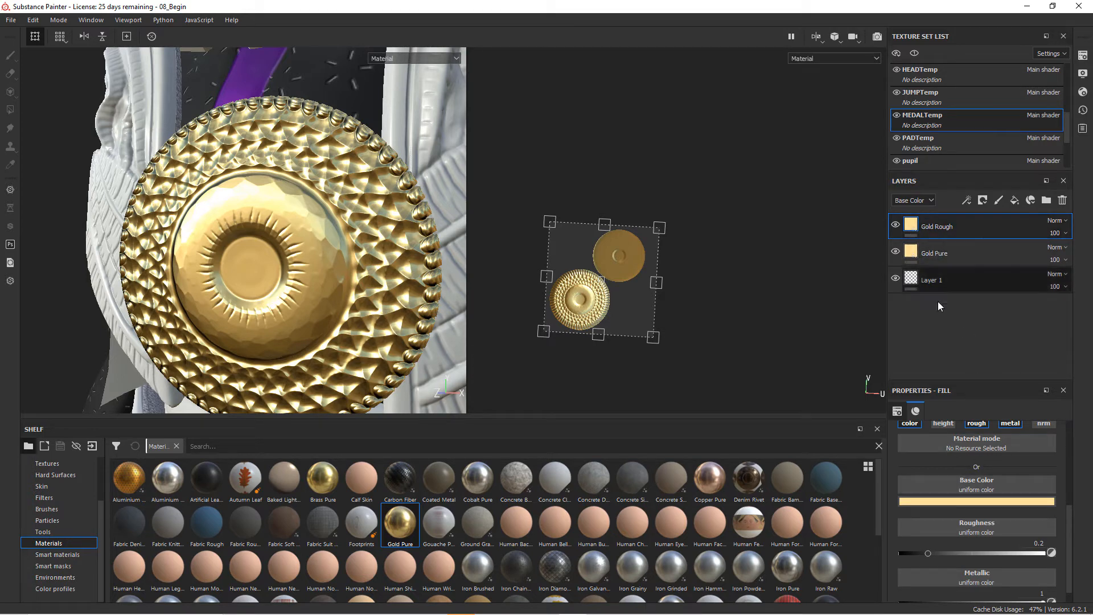
left_click_drag(928, 556, 974, 556)
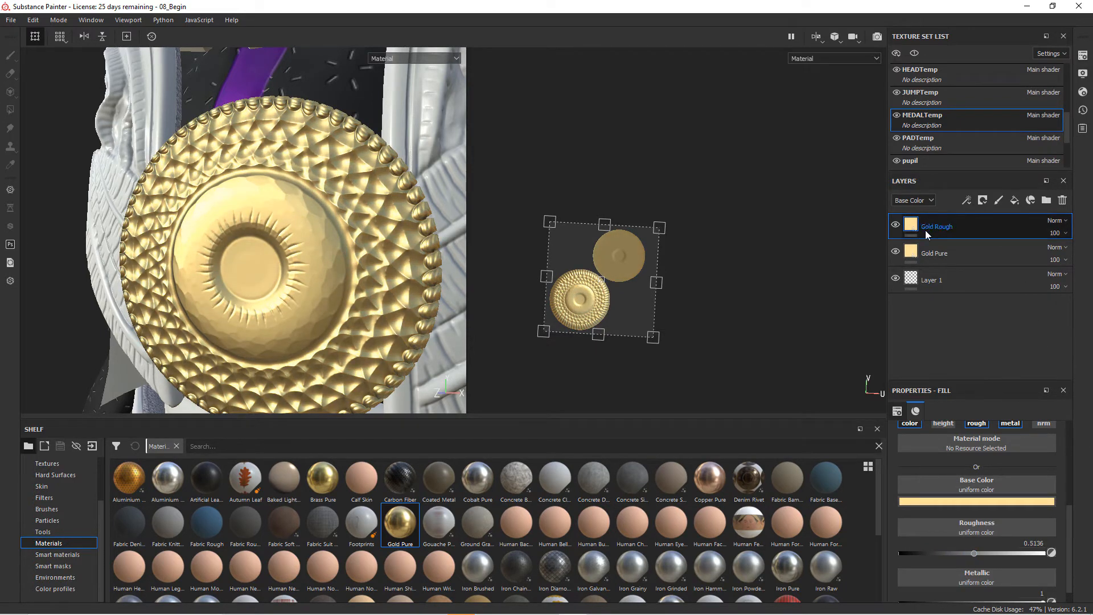
left_click(896, 226)
left_click(896, 226)
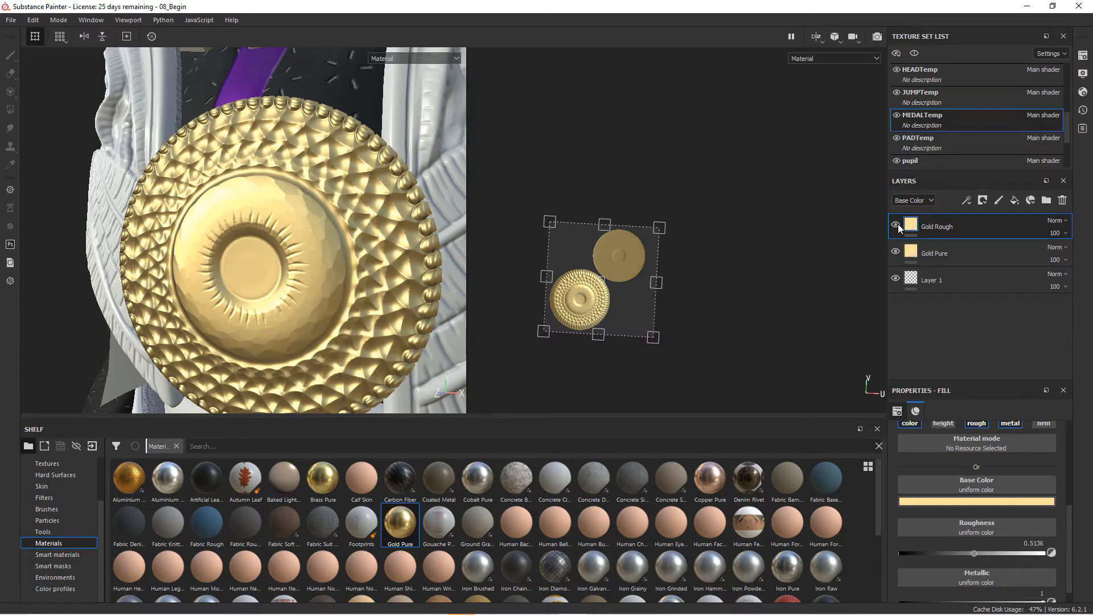
Add a black mask to the Gold Rough layer and drive it with a Curvature generator.
left_click(982, 200)
left_click(988, 226)
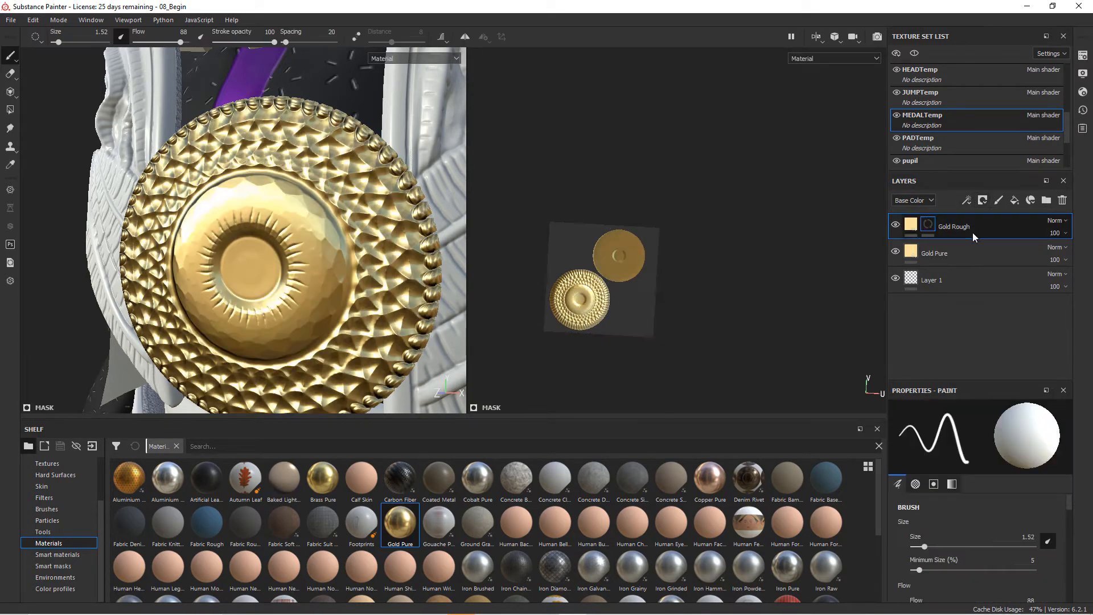
left_click(966, 200)
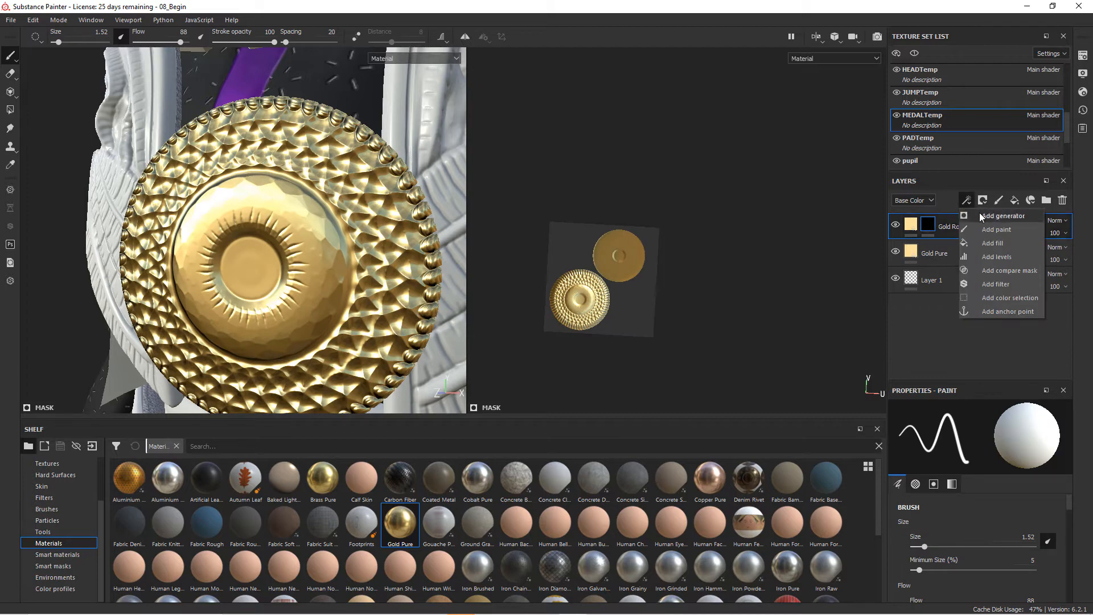
left_click(983, 214)
left_click(982, 426)
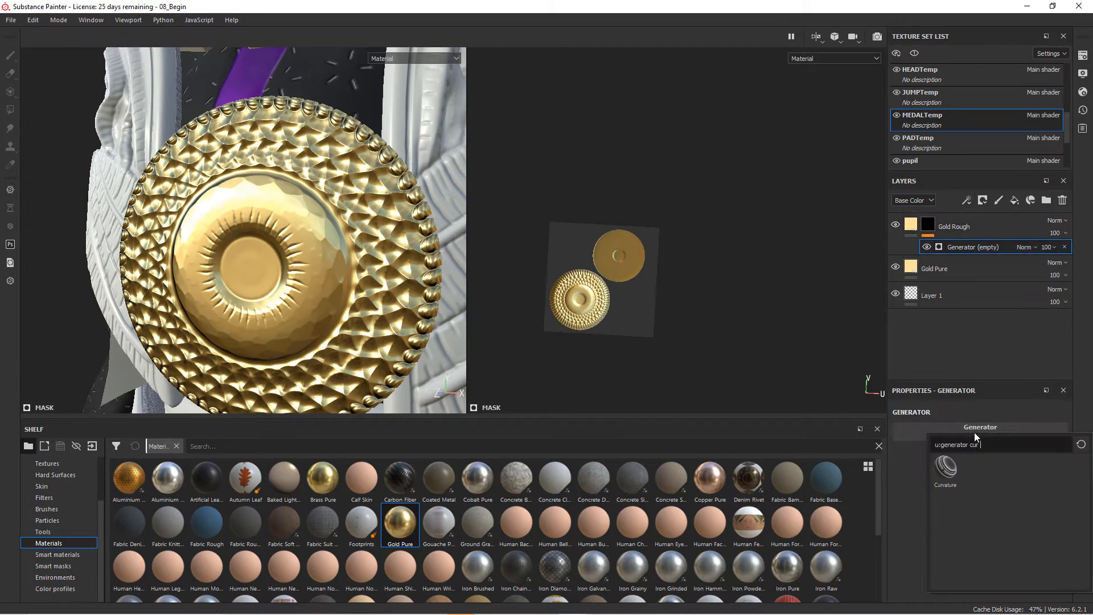
left_click(960, 481)
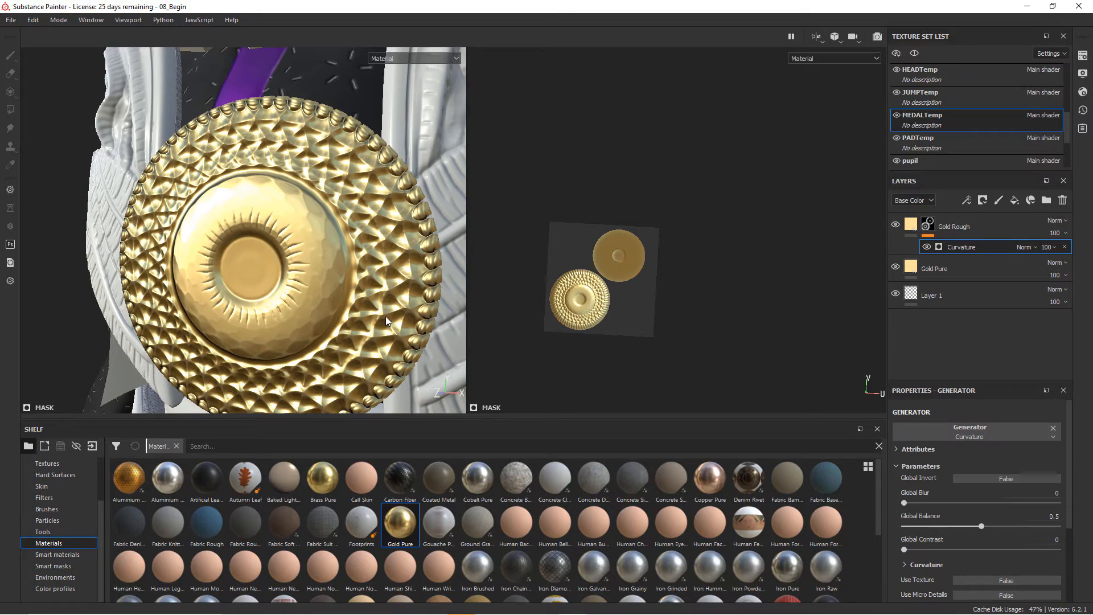
Examine the medal close up while toggling the Gold Rough layer's visibility to compare the effect of its curvature mask.
right_click_drag(338, 292, 512, 330, "alt")
left_click_drag(296, 293, 285, 342, "alt")
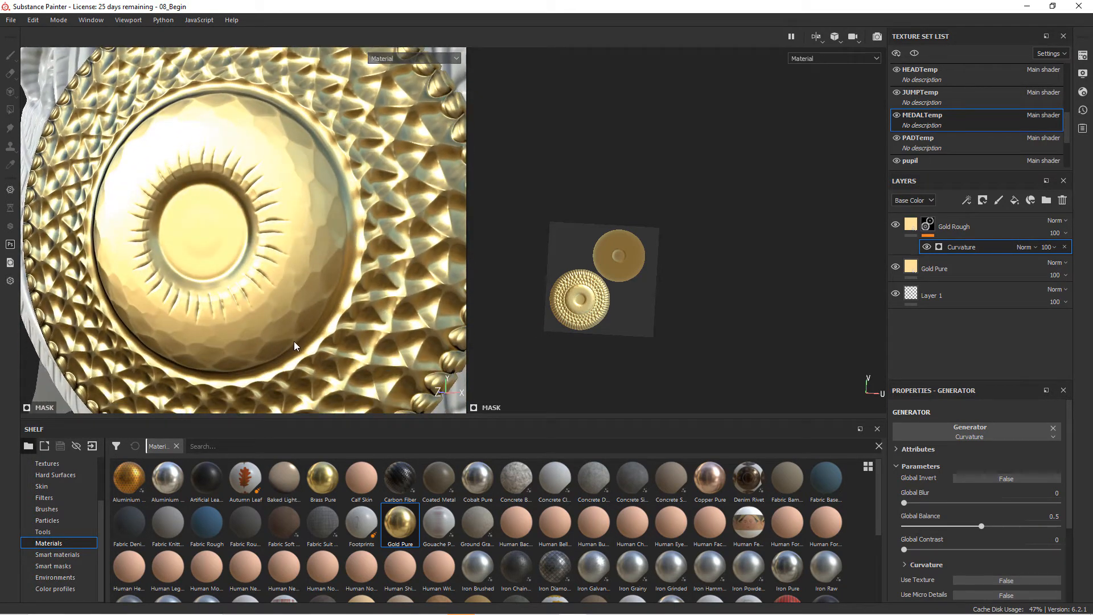
left_click(899, 225)
left_click(899, 225)
left_click(900, 225)
left_click(899, 225)
left_click(895, 225)
scroll(353, 279, "down", 3)
left_click_drag(283, 250, 290, 273, "alt")
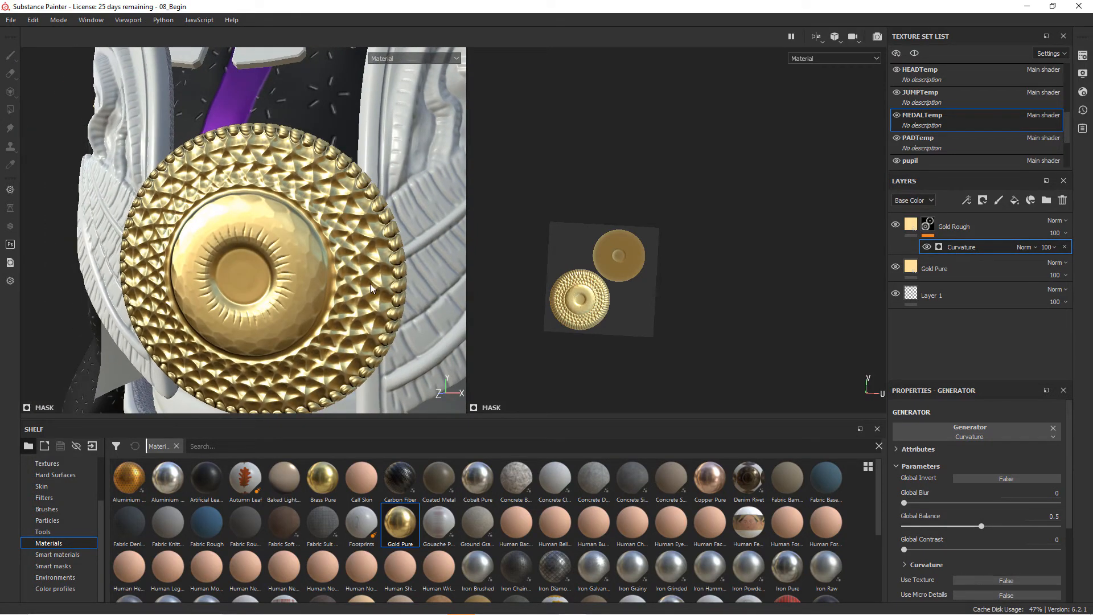
Add a Dirt generator above the Curvature generator in the Gold Rough layer's mask.
left_click(927, 228)
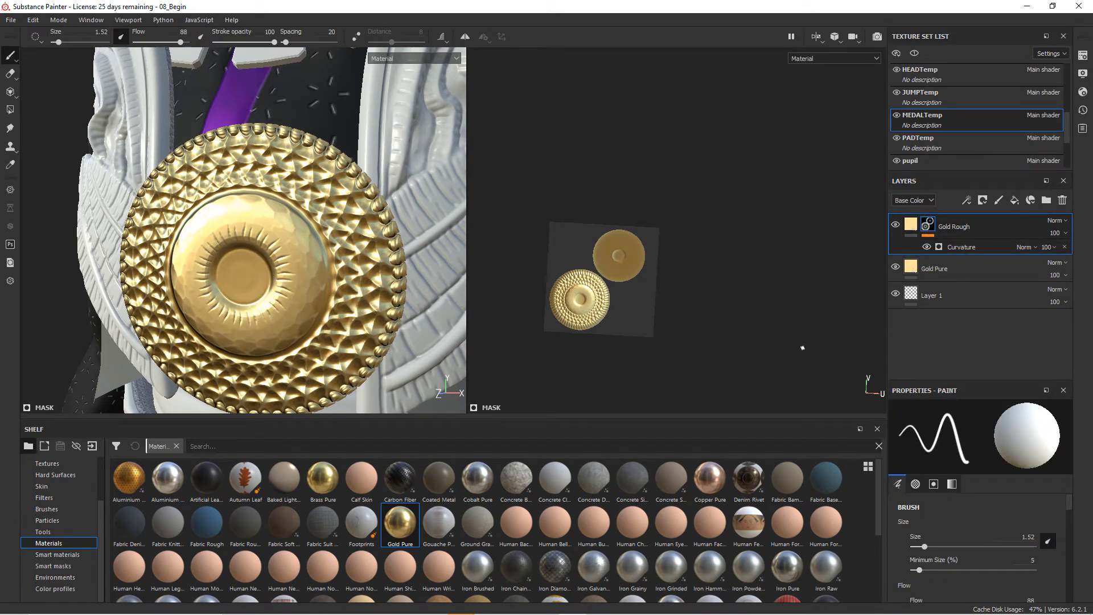
left_click(966, 200)
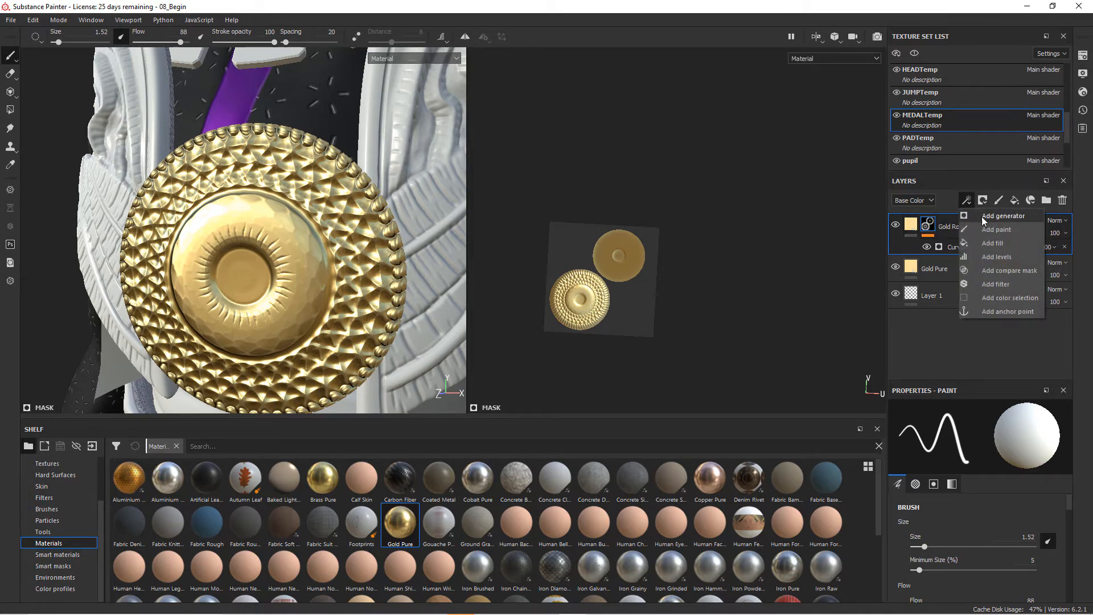
left_click(978, 212)
left_click(988, 429)
key("BackSpace")
key("BackSpace")
key("BackSpace")
left_click(944, 499)
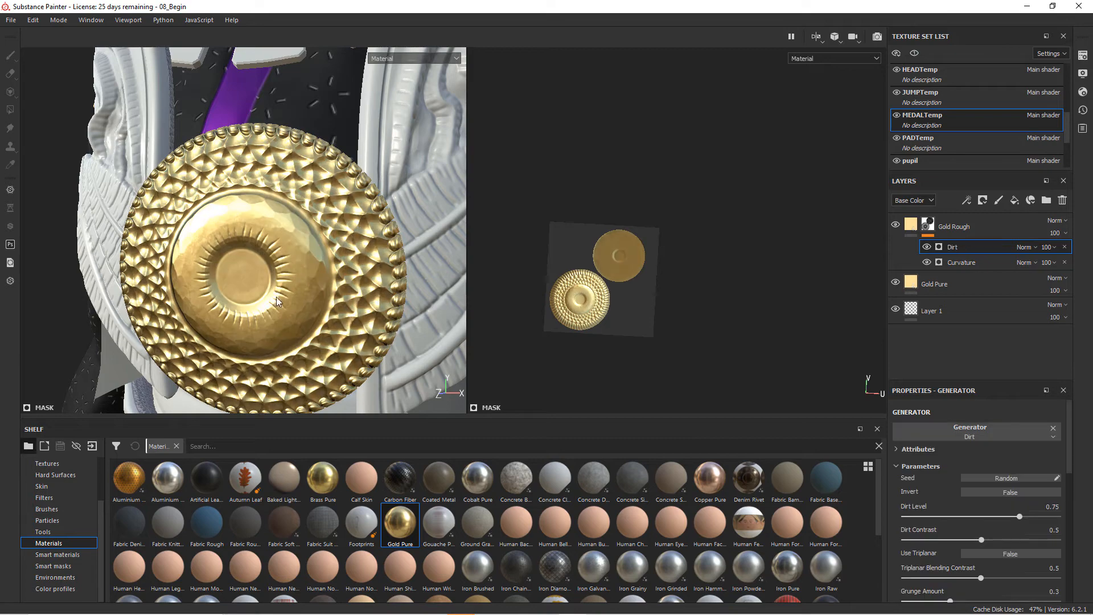
Inspect the medal up close and toggle the Curvature and Dirt generators' visibility to see what each contributes.
scroll(379, 341, "up", 5)
scroll(380, 341, "down", 5)
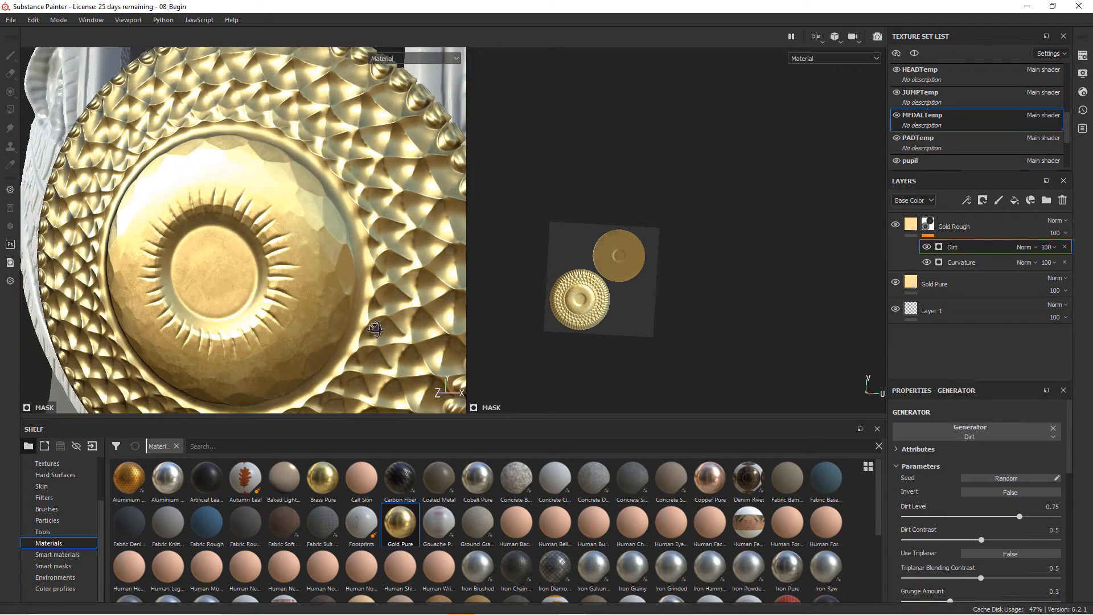
left_click_drag(251, 301, 298, 290, "alt")
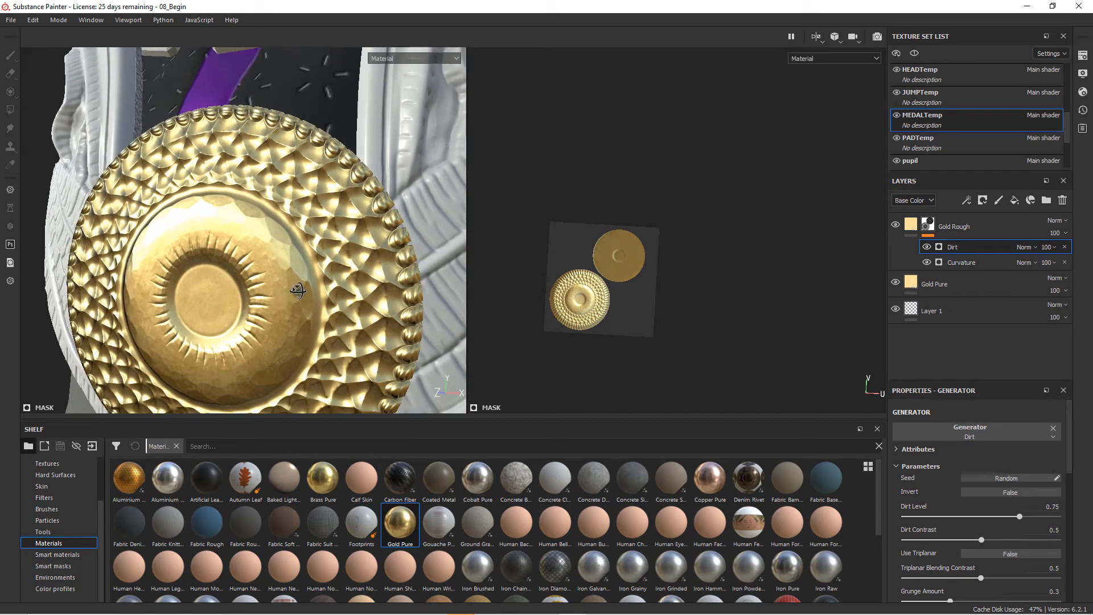
left_click(927, 262)
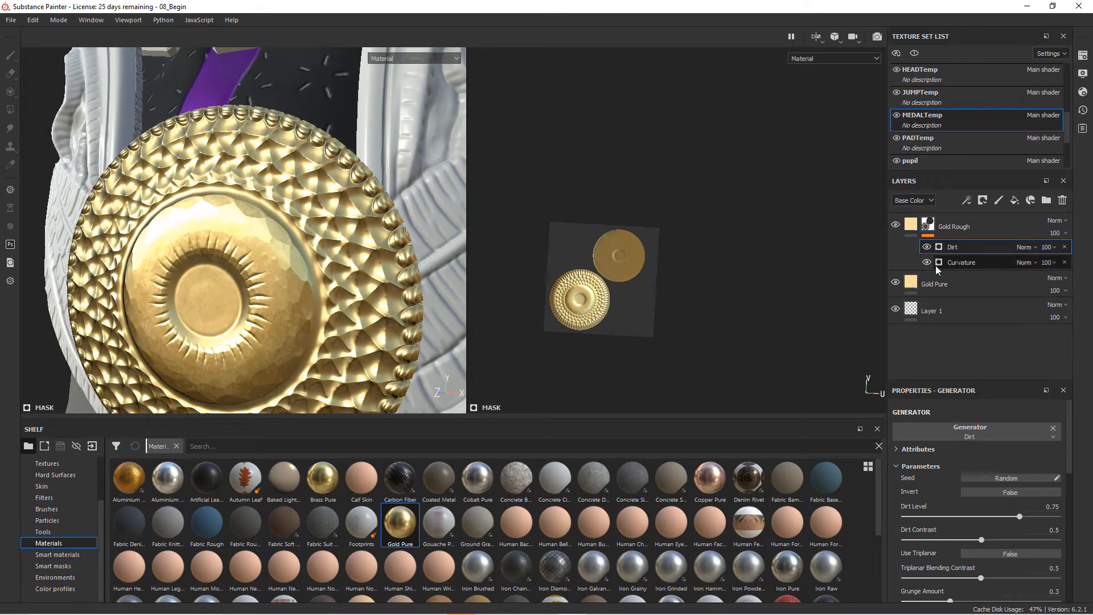
left_click(926, 247)
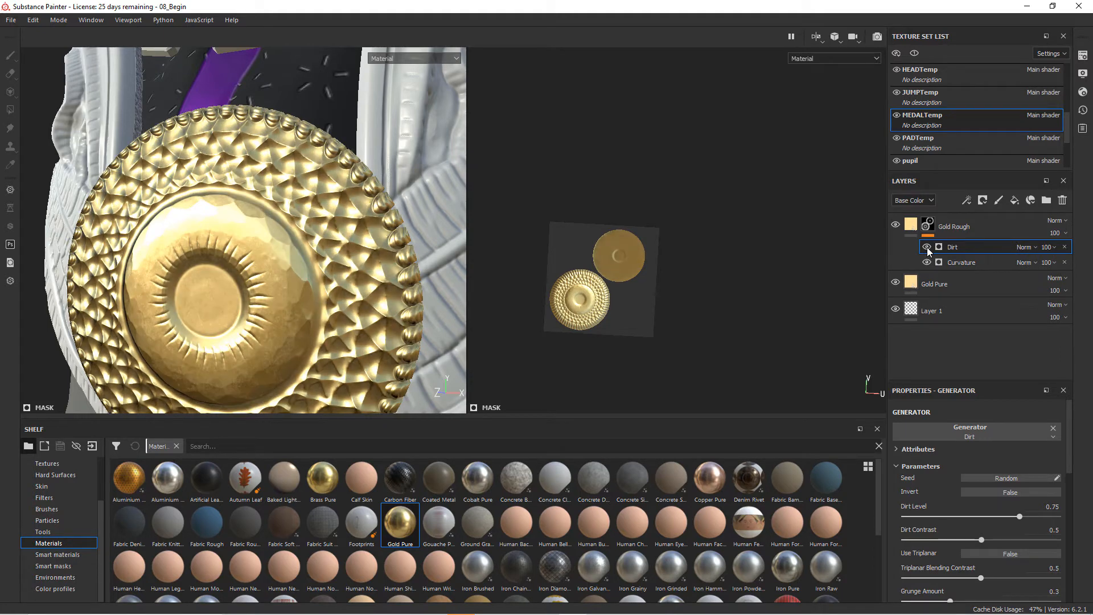
Move the Dirt generator below Curvature in the Gold Rough mask and set Curvature's blend mode to Screen.
mouse_move(959, 249)
left_mouse_down()
mouse_move(960, 265)
mouse_move(999, 268)
left_mouse_up()
left_click(927, 247)
left_click(926, 247)
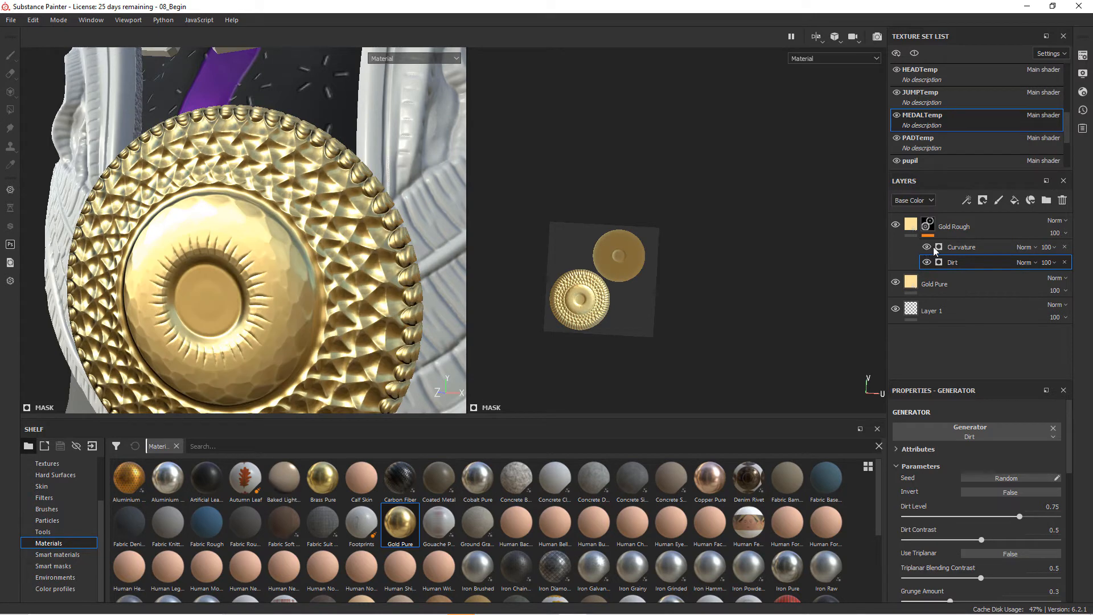
left_click(1024, 248)
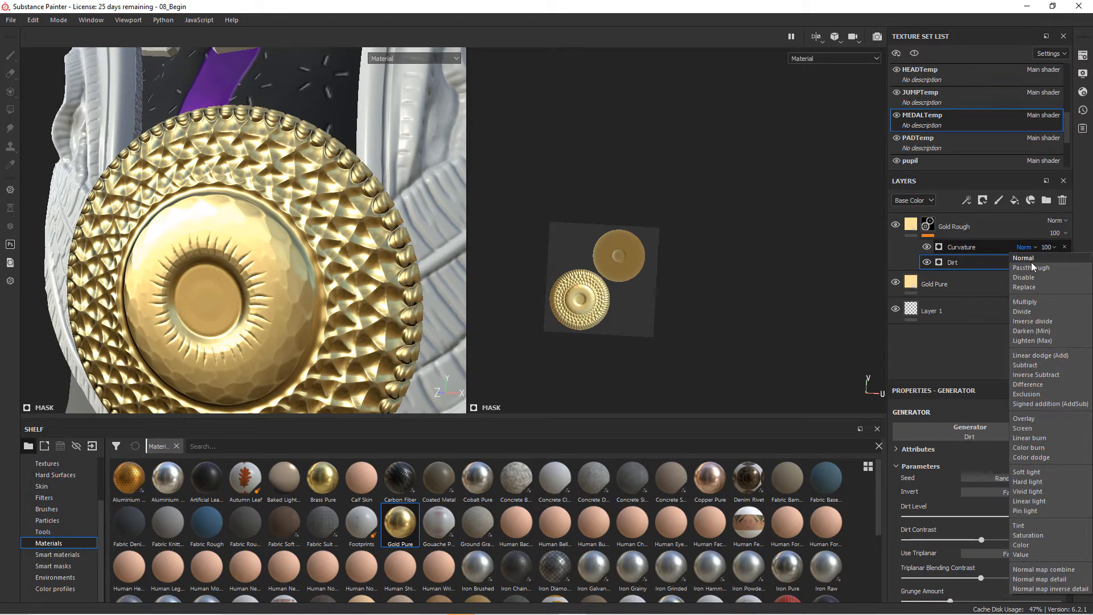
left_click(1020, 428)
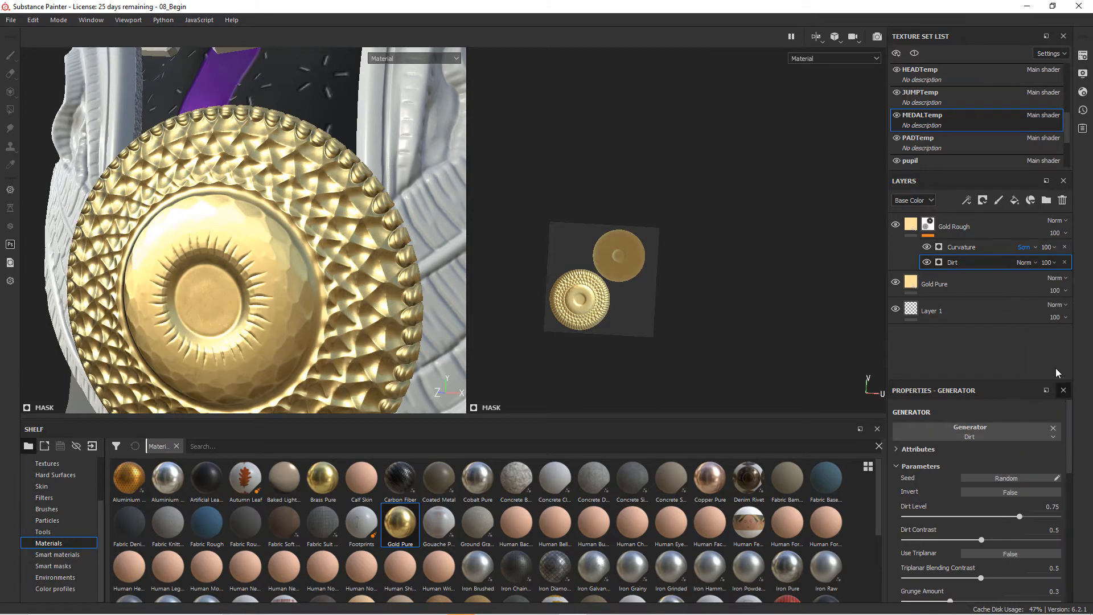
Toggle the Dirt and Curvature generators separately to compare their combined effect on the medal's surface.
left_click(927, 262)
left_click(927, 263)
left_click(928, 247)
left_click(927, 247)
scroll(331, 279, "up", 2)
left_click_drag(330, 279, 362, 296, "alt")
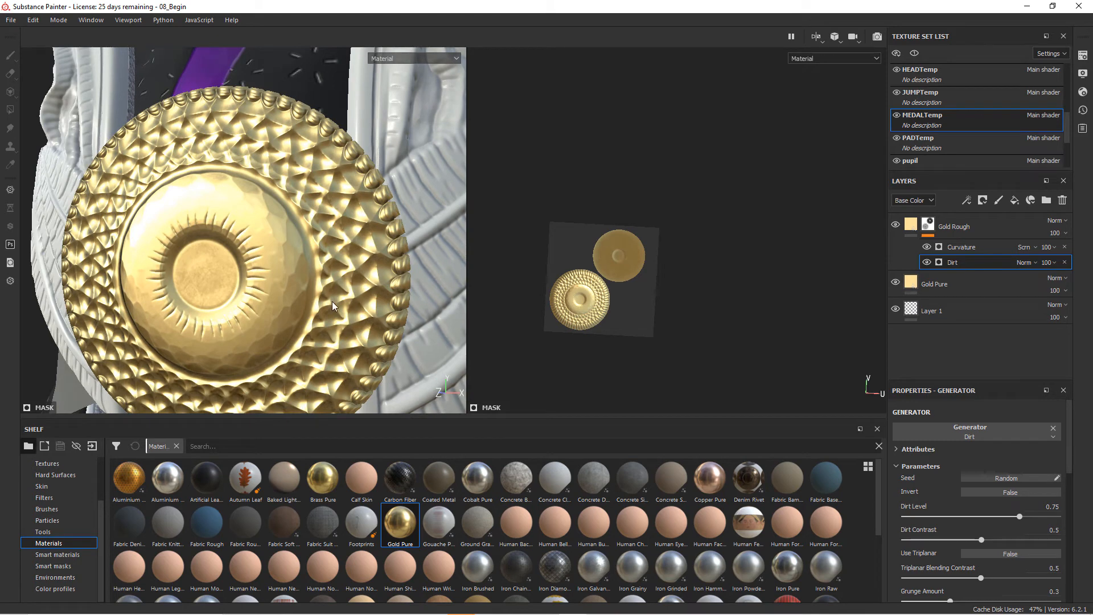
Add a fill layer above Gold Rough with a very dark brown base color (H 0.126, S 0.667, V 0.022).
left_click(993, 228)
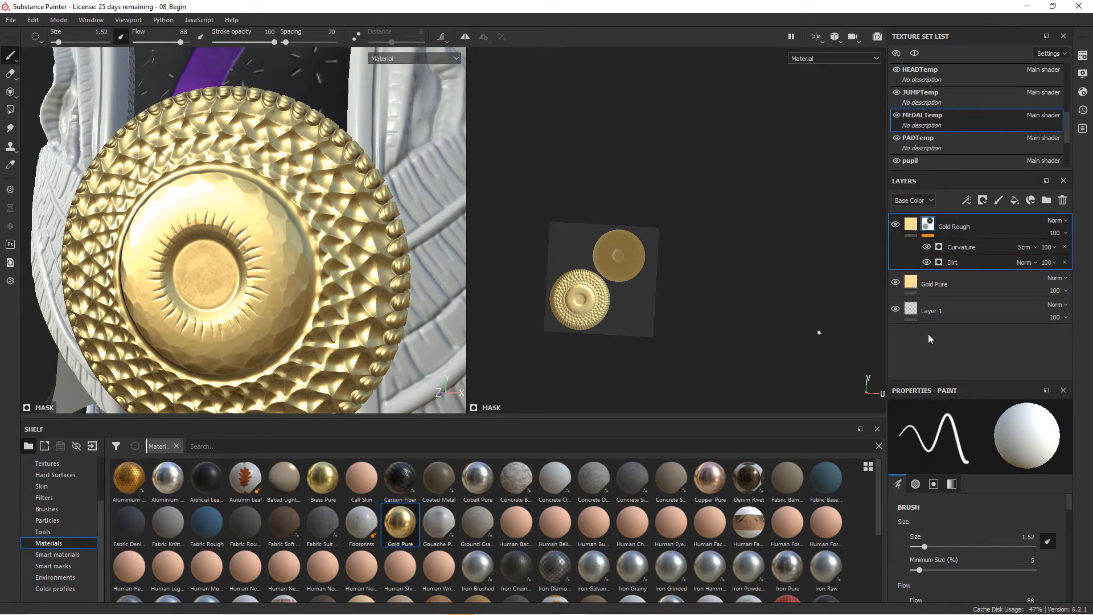
left_click(1013, 201)
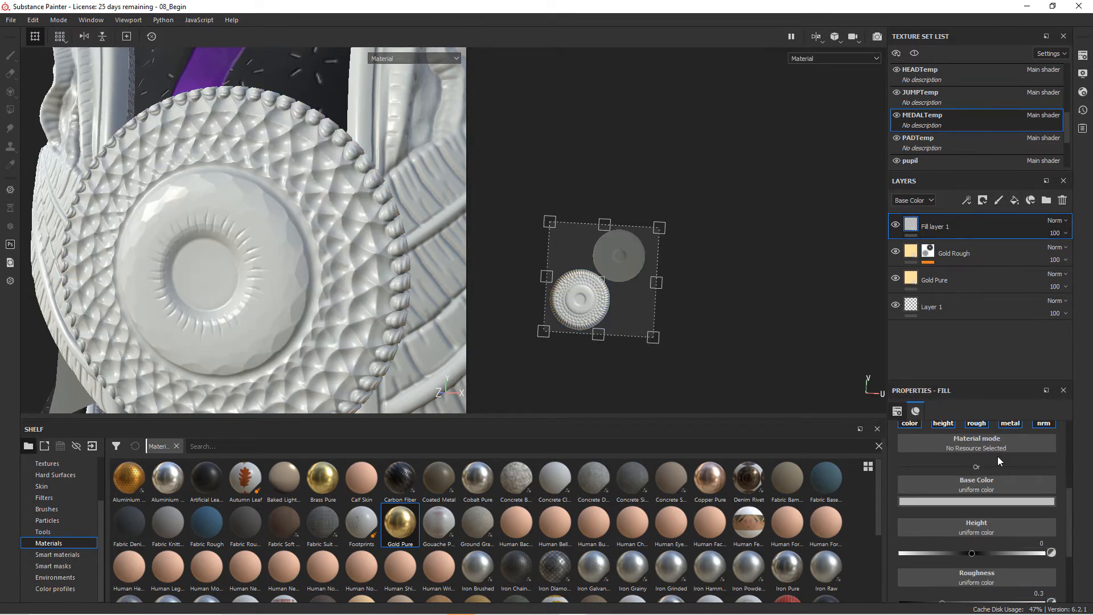
left_click(974, 500)
mouse_move(981, 445)
left_mouse_down()
mouse_move(951, 464)
mouse_move(986, 444)
left_mouse_up()
mouse_move(1035, 472)
left_mouse_down()
mouse_move(955, 459)
mouse_move(970, 454)
left_mouse_up()
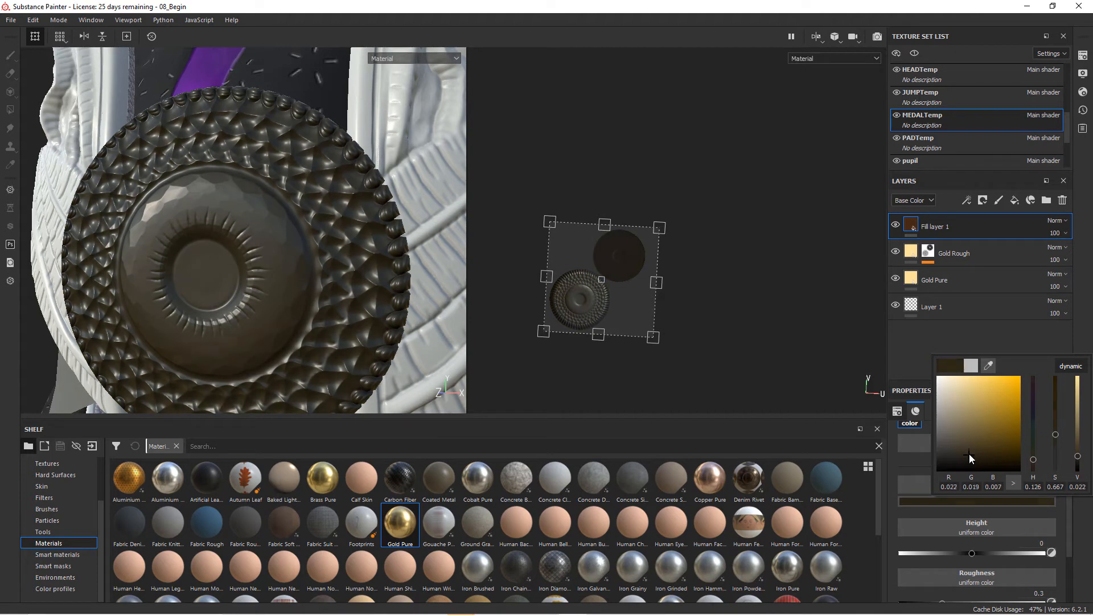
Add a black mask with a Dirt generator to Fill layer 1 and inspect the dirt around the medal's rim.
left_click(982, 201)
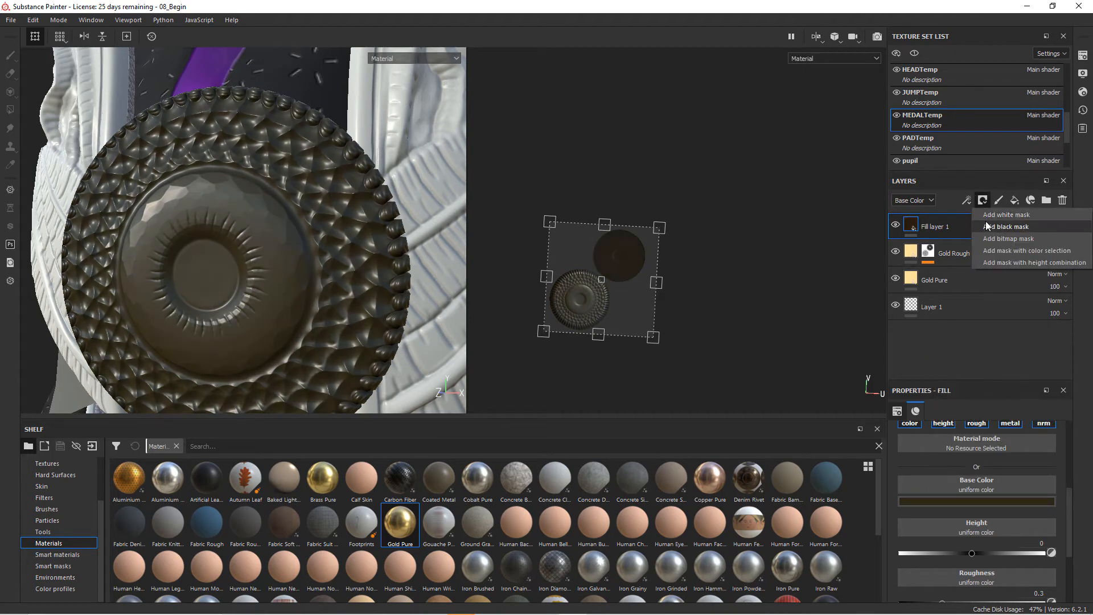
left_click(997, 218)
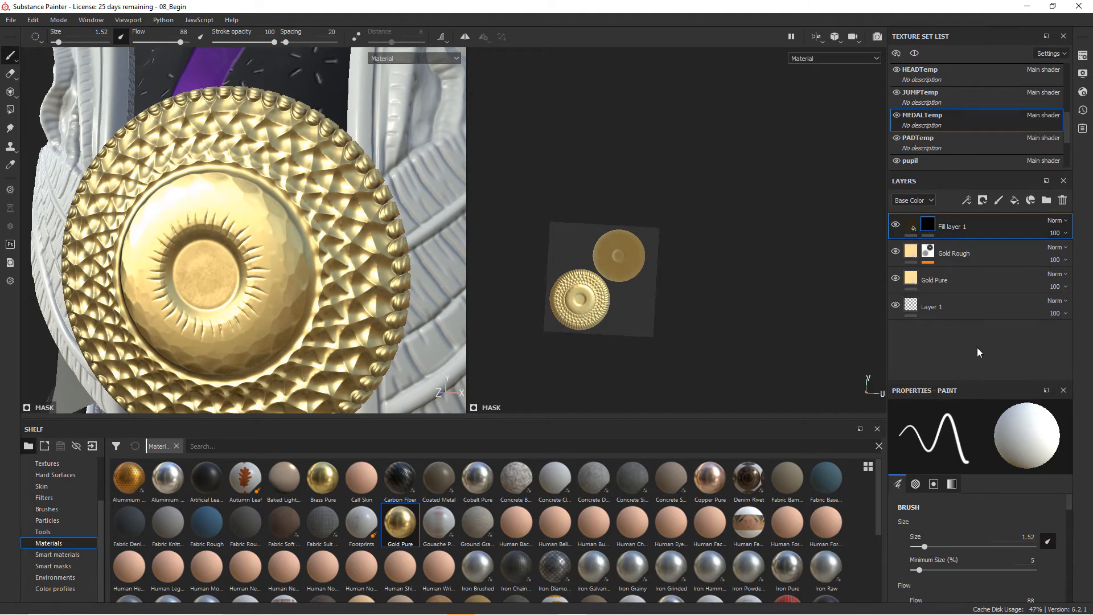
left_click(970, 201)
left_click(985, 217)
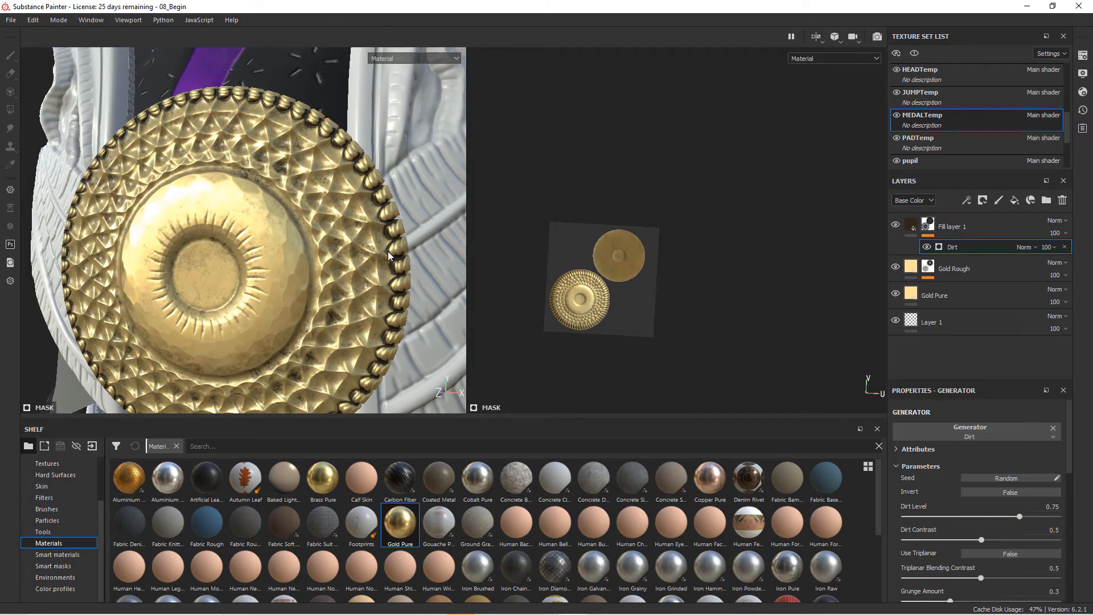
scroll(388, 251, "up", 6)
left_click_drag(399, 302, 340, 260, "alt")
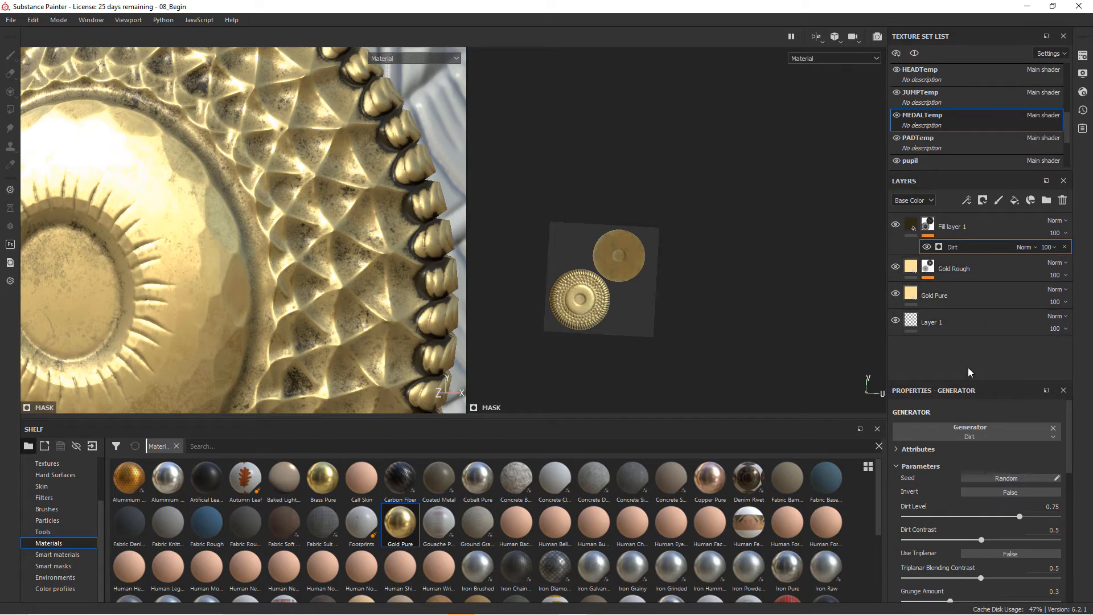
Set the Dirt generator's Dirt Level to 0.72, Dirt Contrast to 0.64, Grunge Amount to 0.38 and Grunge Scale to 5.
left_click_drag(1069, 458, 1066, 497)
mouse_move(1019, 429)
left_mouse_down()
mouse_move(992, 429)
mouse_move(1028, 431)
mouse_move(1003, 442)
mouse_move(1021, 441)
left_mouse_up()
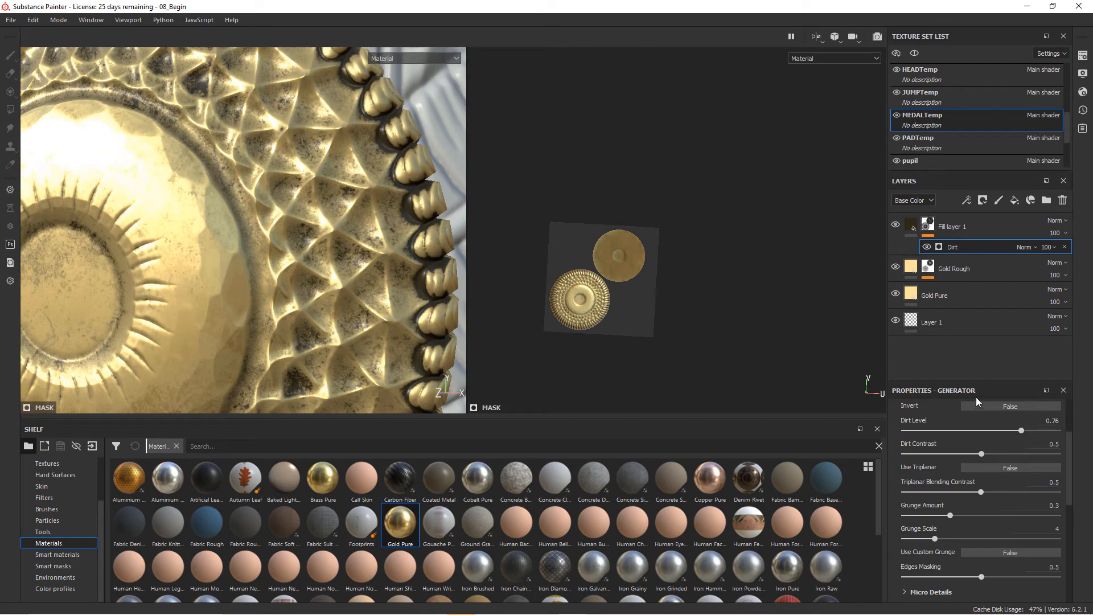
left_click_drag(982, 454, 1014, 431)
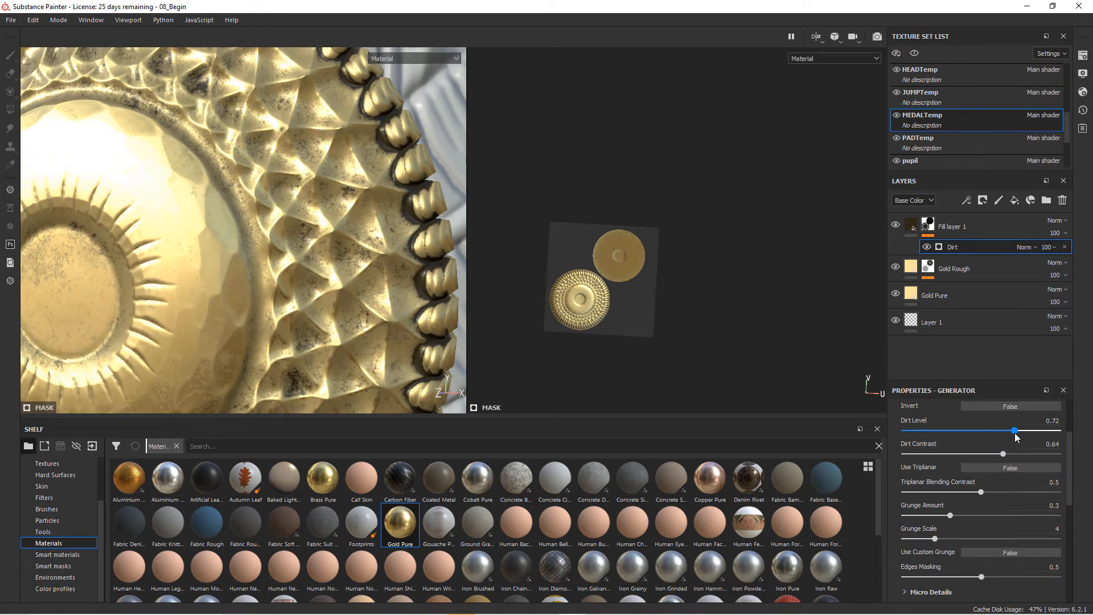
left_click_drag(950, 518, 948, 544)
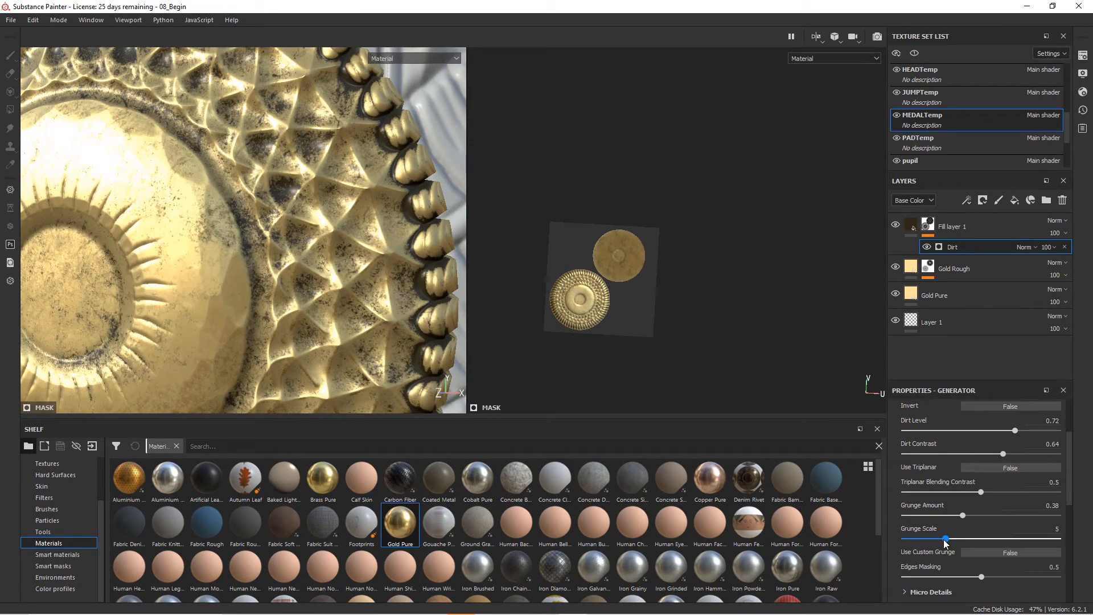
scroll(980, 494, "down", 2)
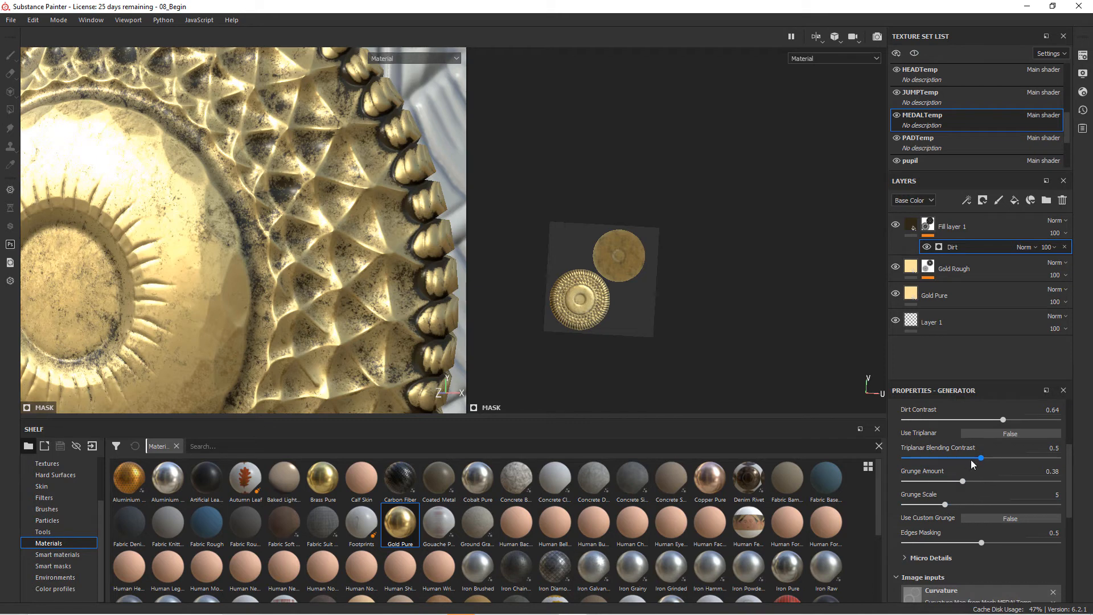
Lower Fill layer 1's opacity to 70, checking the softened dirt on the medal from different angles.
left_click(998, 225)
left_click(1046, 251)
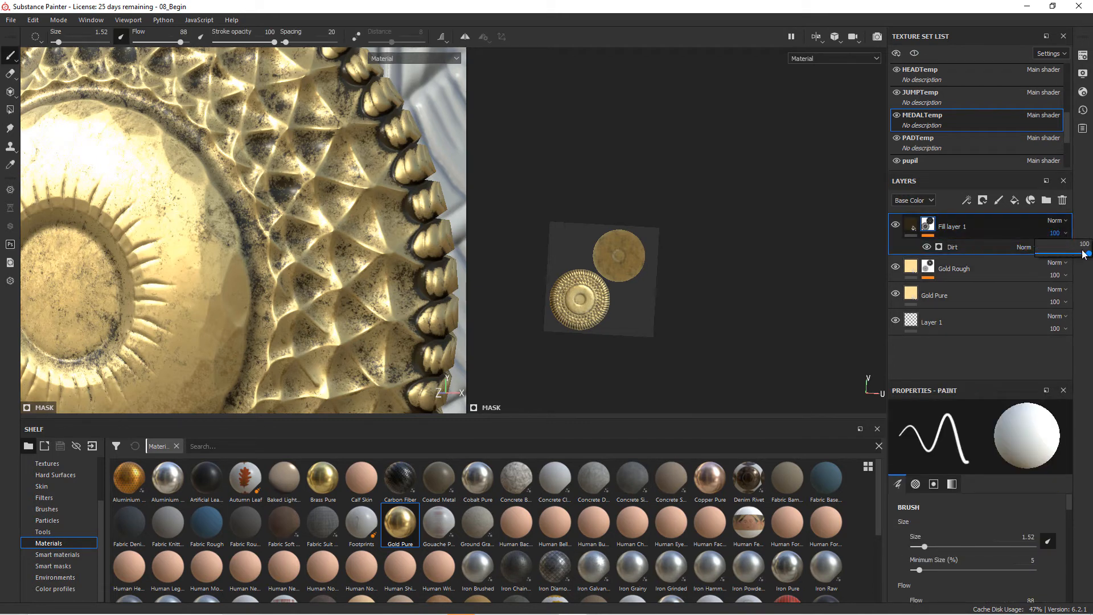
left_click_drag(1089, 257, 1072, 258)
scroll(336, 256, "down", 5)
left_click_drag(139, 212, 262, 256, "alt")
right_click_drag(262, 256, 479, 278, "alt")
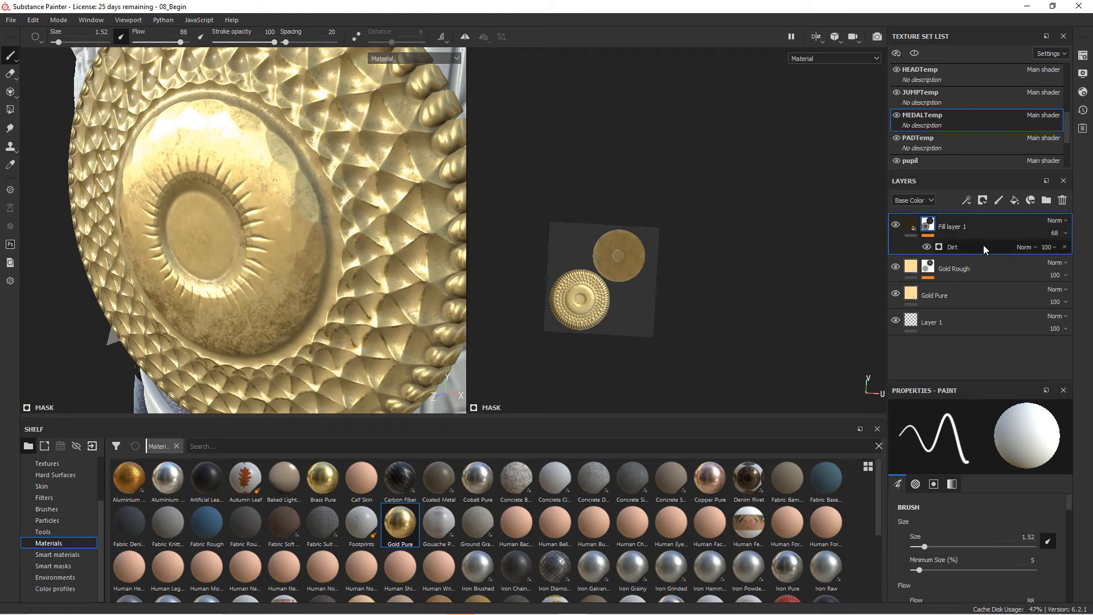
left_click(1067, 238)
mouse_move(1072, 254)
left_mouse_down()
mouse_move(1089, 255)
mouse_move(1075, 258)
left_mouse_up()
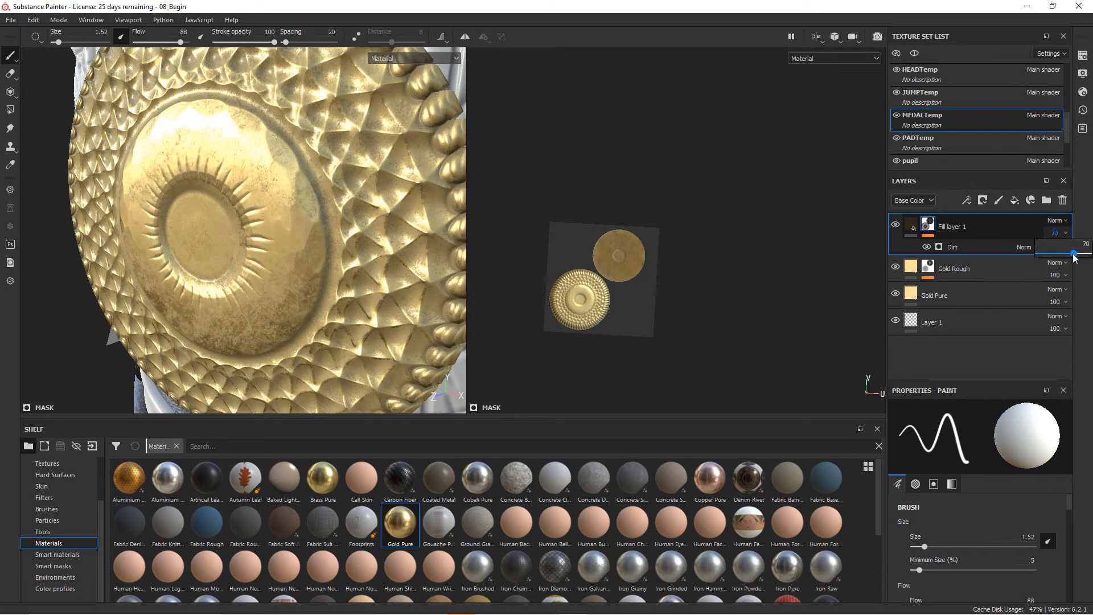
Set the Grunge Amount to 0.29 and the Dirt Level to 0.7 in Fill layer 1's Dirt generator.
left_click_drag(360, 302, 503, 318, "alt")
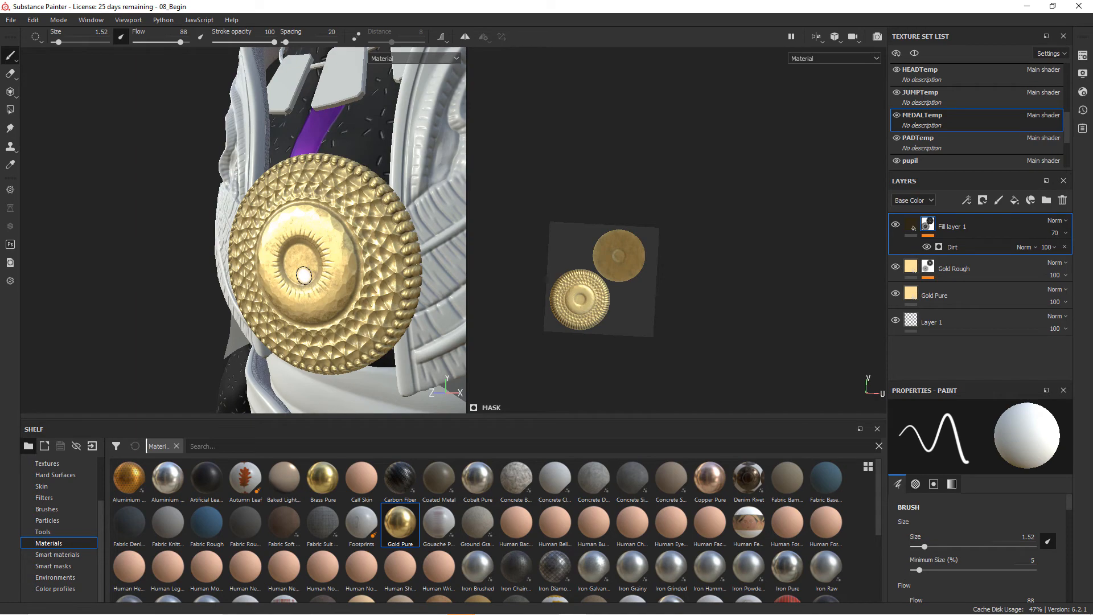
left_click_drag(394, 301, 417, 286, "alt")
scroll(417, 286, "up", 5)
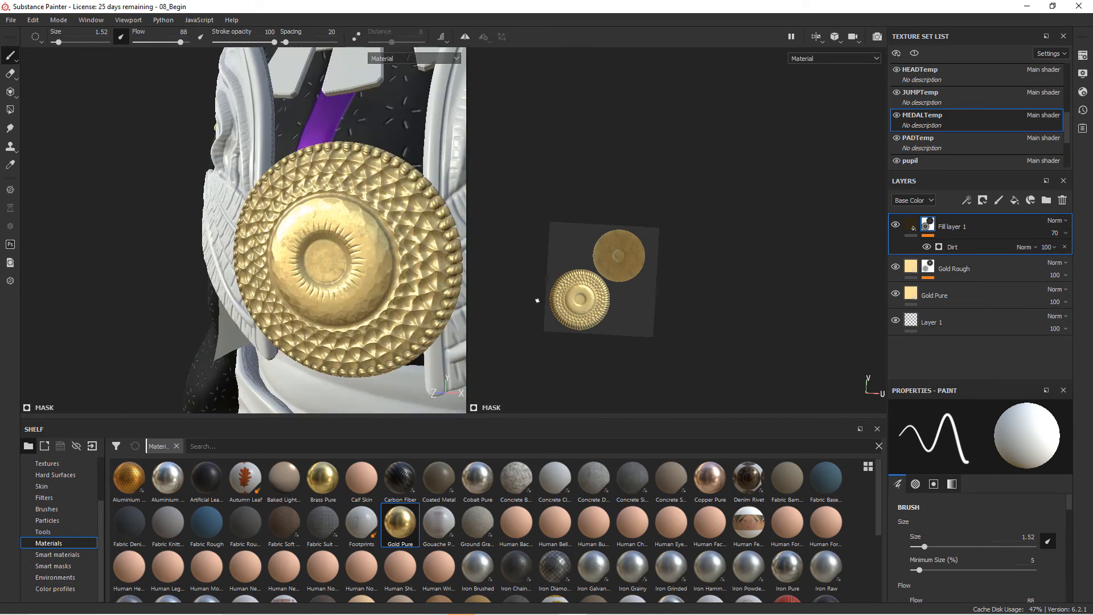
scroll(393, 262, "up", 2)
middle_click_drag(386, 247, 288, 242, "alt")
left_click(967, 247)
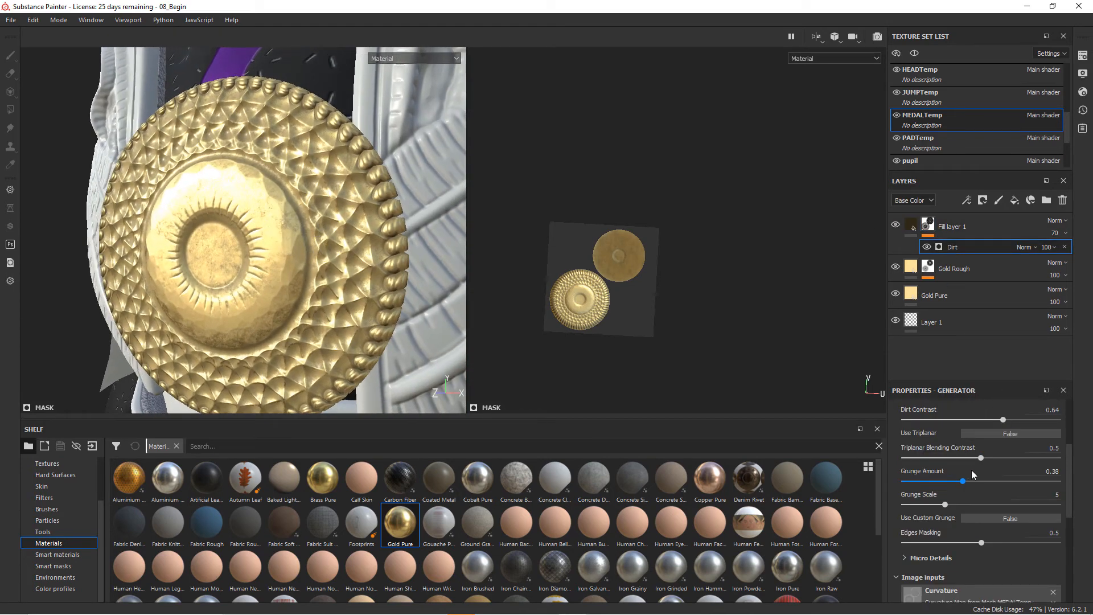
left_click_drag(962, 482, 947, 492)
scroll(956, 489, "up", 2)
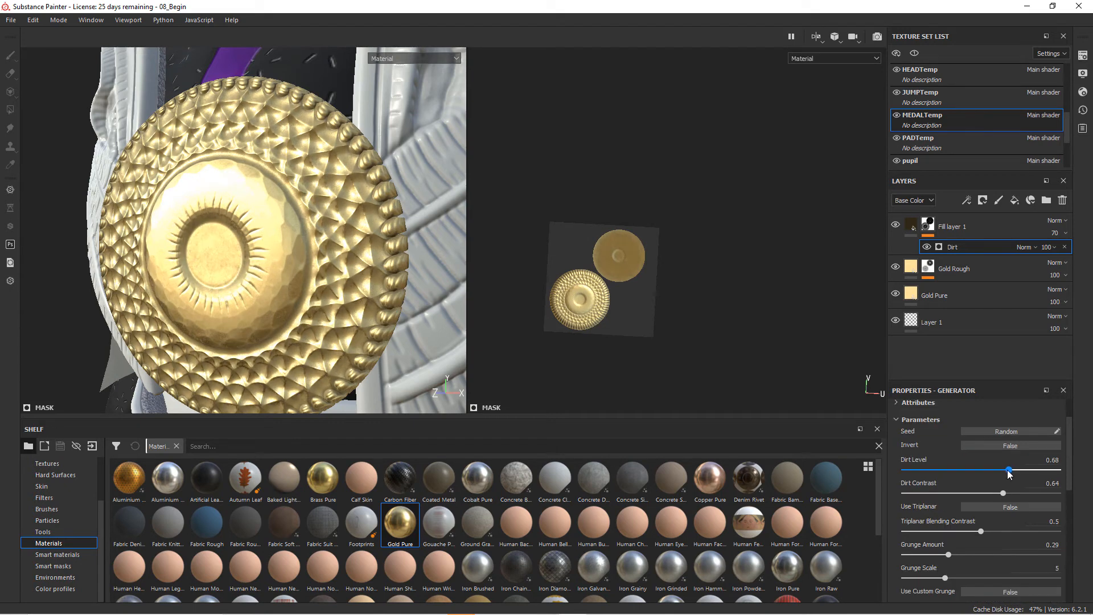
left_click_drag(1007, 470, 1012, 472)
Raise Fill layer 1's opacity to 90 and check the dirt on the whole medal.
left_click(1065, 232)
left_click_drag(1077, 250, 1085, 251)
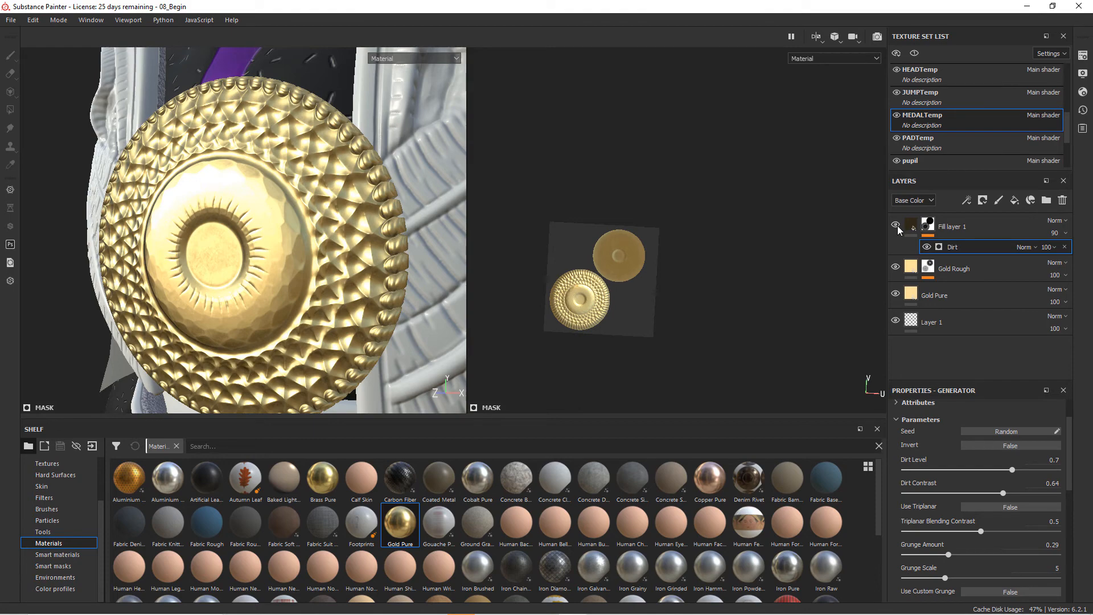
scroll(365, 305, "down", 3)
mouse_move(366, 304)
left_mouse_down("alt")
mouse_move(298, 289)
mouse_move(250, 297)
mouse_move(377, 306)
left_mouse_up("alt")
Lower the opacity of the generators in Gold Rough's mask, setting Curvature to 74 and Dirt to 56.
left_click(944, 270)
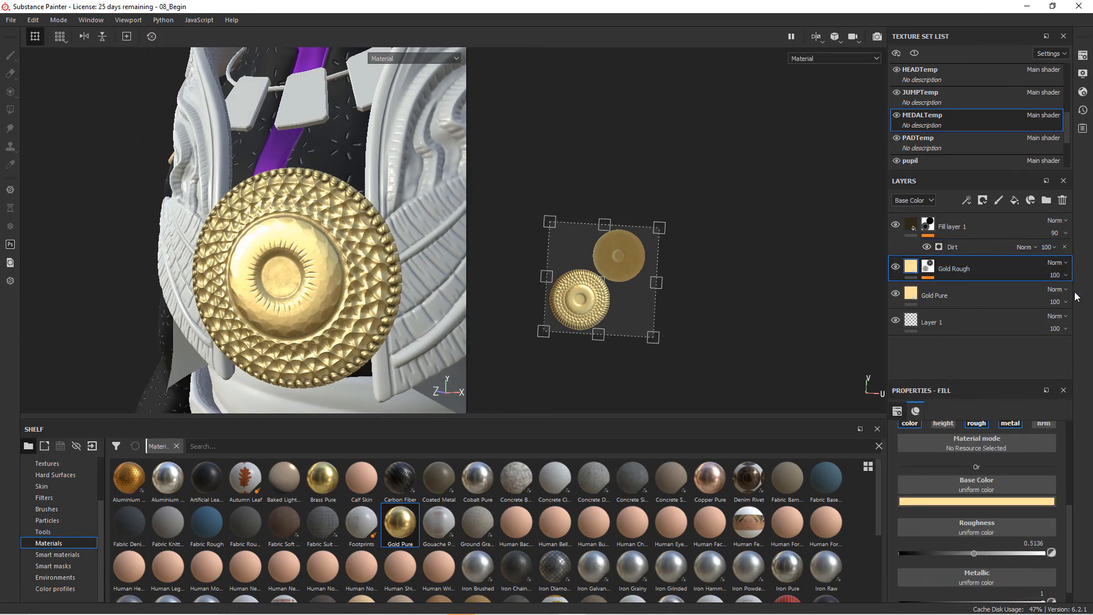
left_click(1062, 275)
left_click_drag(1087, 295, 1080, 294)
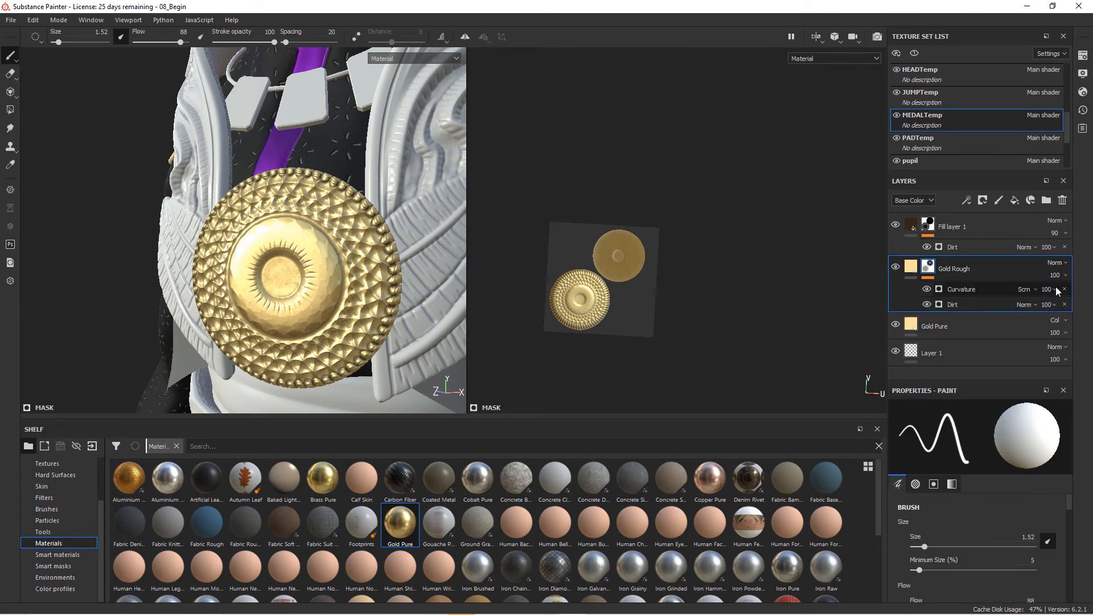
left_click(1056, 288)
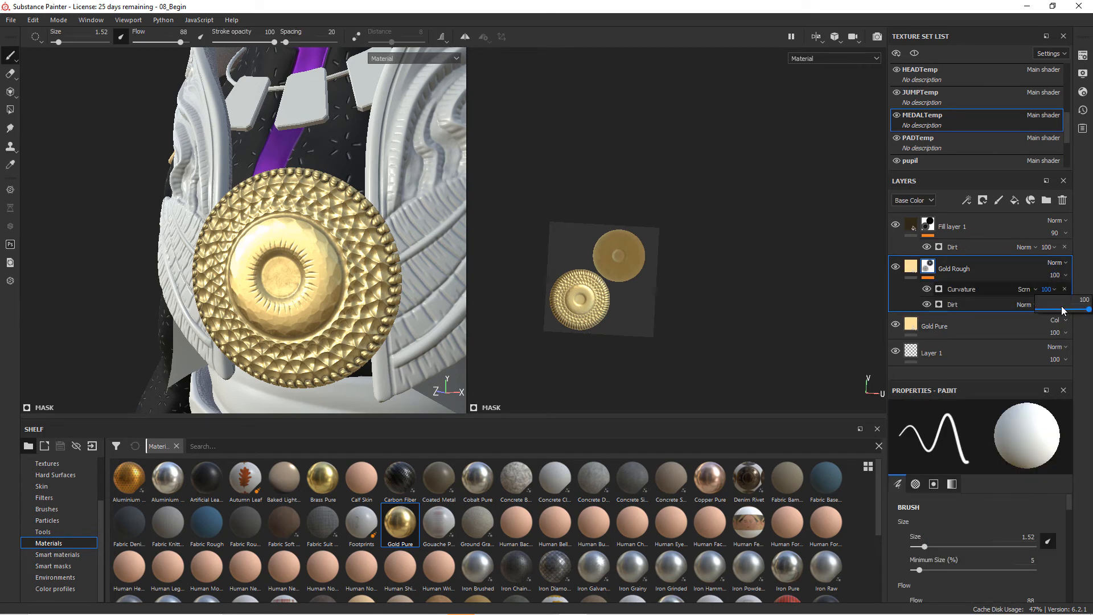
mouse_move(1068, 309)
left_mouse_down()
mouse_move(1081, 308)
mouse_move(1039, 317)
mouse_move(1089, 313)
mouse_move(1063, 319)
left_mouse_up()
left_click(1056, 293)
Examine the medal's blended gold roughness and dirt up close and from a distance at several angles.
left_click_drag(289, 260, 285, 290, "alt")
right_click_drag(285, 291, 364, 291, "alt")
left_click_drag(364, 291, 260, 252, "alt")
right_click_drag(259, 251, 174, 256, "alt")
middle_click_drag(174, 256, 273, 259, "alt")
right_click_drag(273, 258, 168, 256, "alt")
middle_click_drag(301, 259, 224, 275, "alt")
left_click_drag(331, 284, 383, 286, "alt")
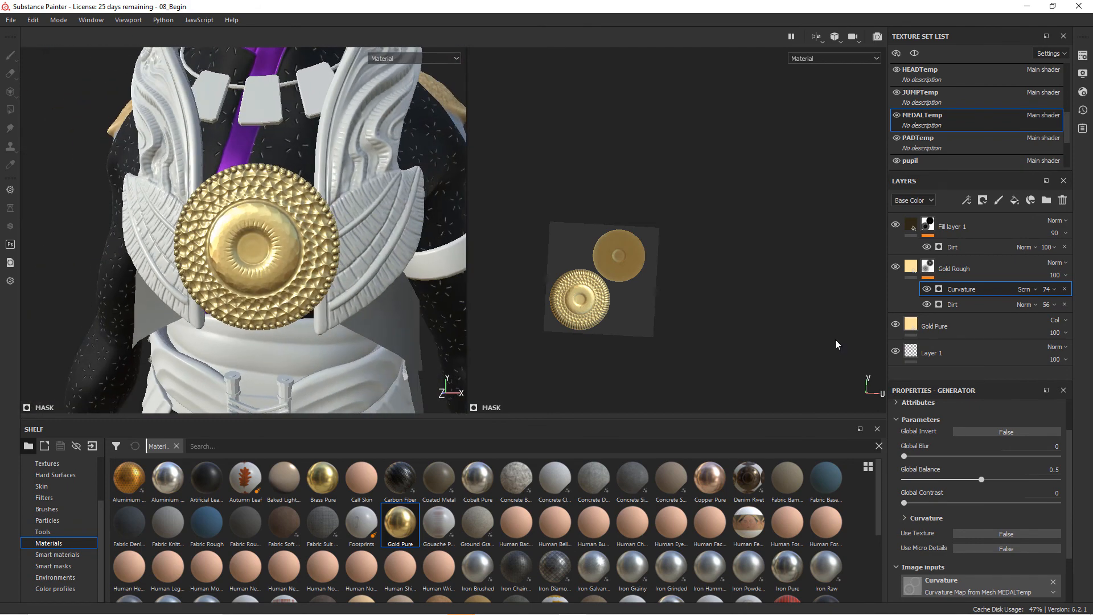
Select Fill layer 1 and raise its opacity to 98 while viewing the medal up close.
left_click(988, 270)
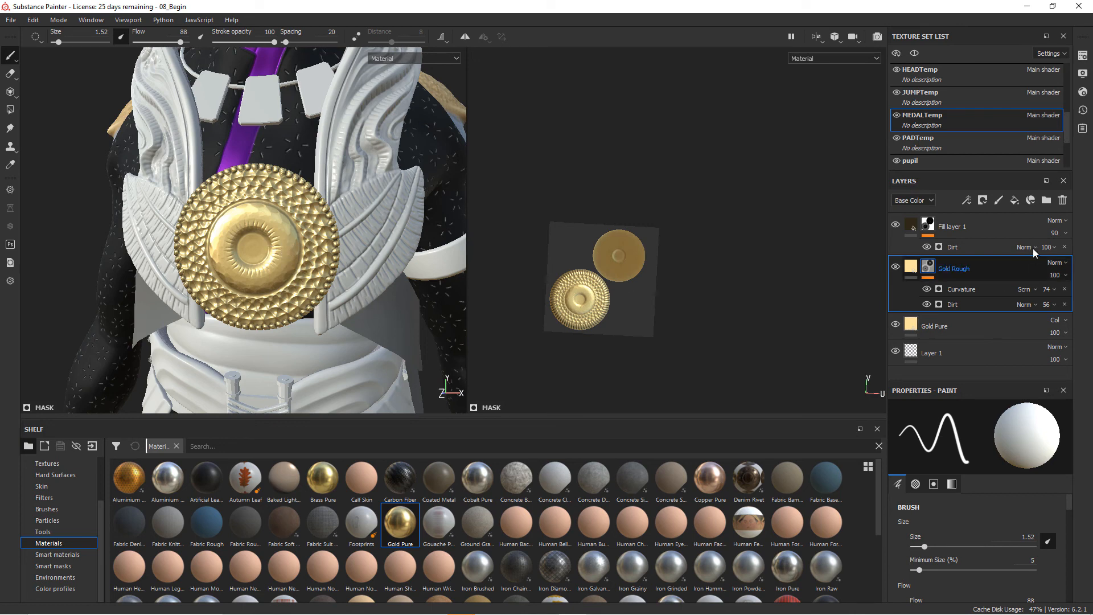
left_click(991, 231)
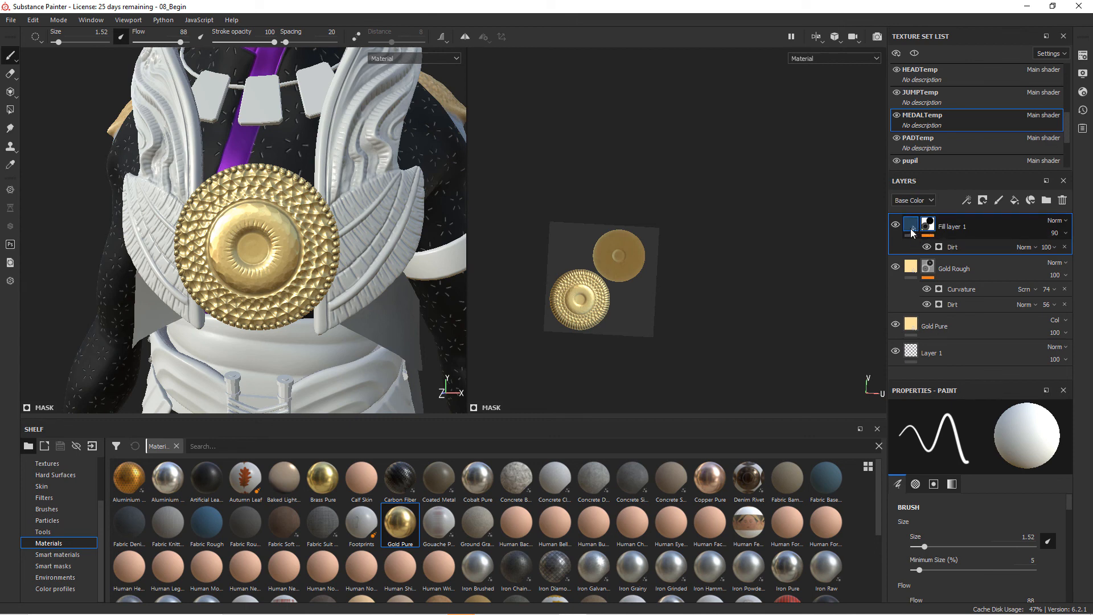
mouse_move(911, 232)
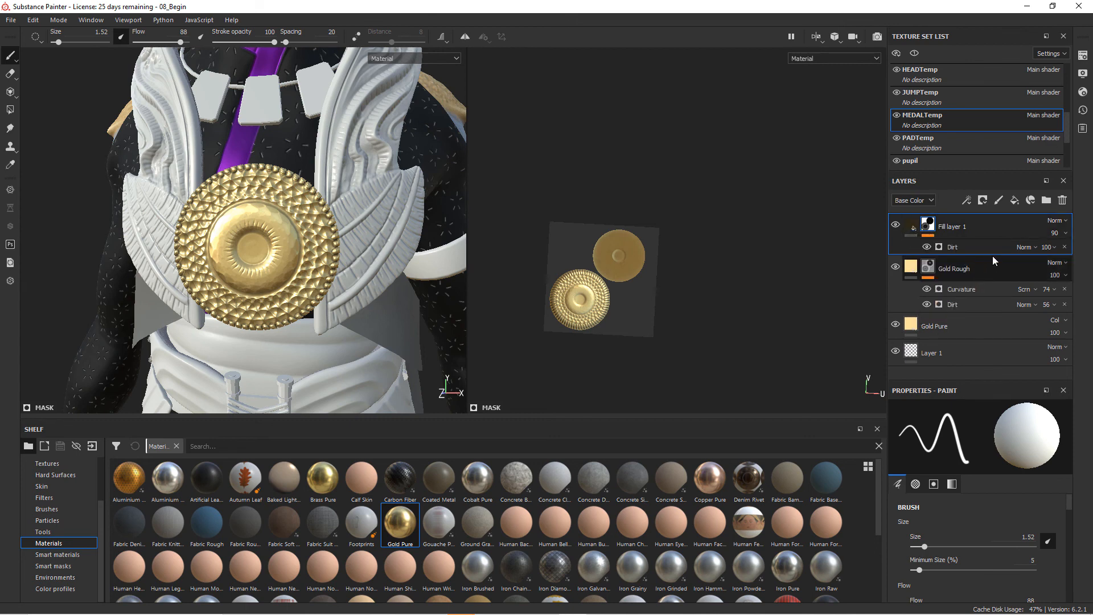
right_click_drag(336, 265, 697, 293, "alt")
left_click_drag(449, 272, 384, 289, "alt")
left_click(1064, 234)
left_click_drag(1084, 258, 1086, 257)
Set the Dirt Level of Fill layer 1's Dirt generator to 0.71 and check the medal from the front.
left_click(967, 247)
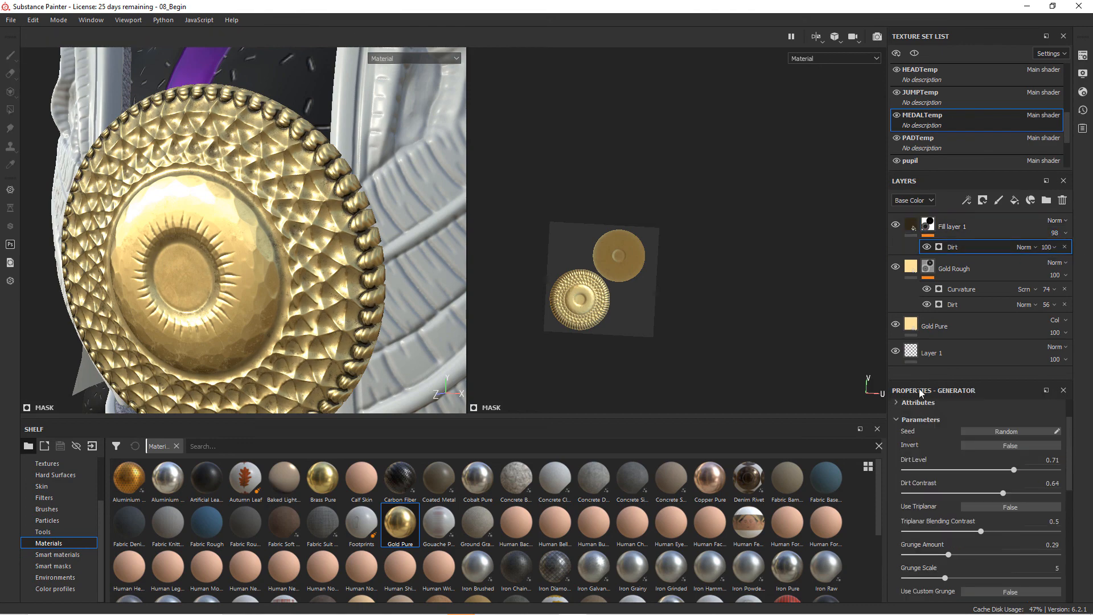
right_click_drag(341, 236, 127, 178, "alt")
mouse_move(250, 257)
left_mouse_down("alt")
mouse_move(283, 258)
mouse_move(249, 258)
left_mouse_up("alt")
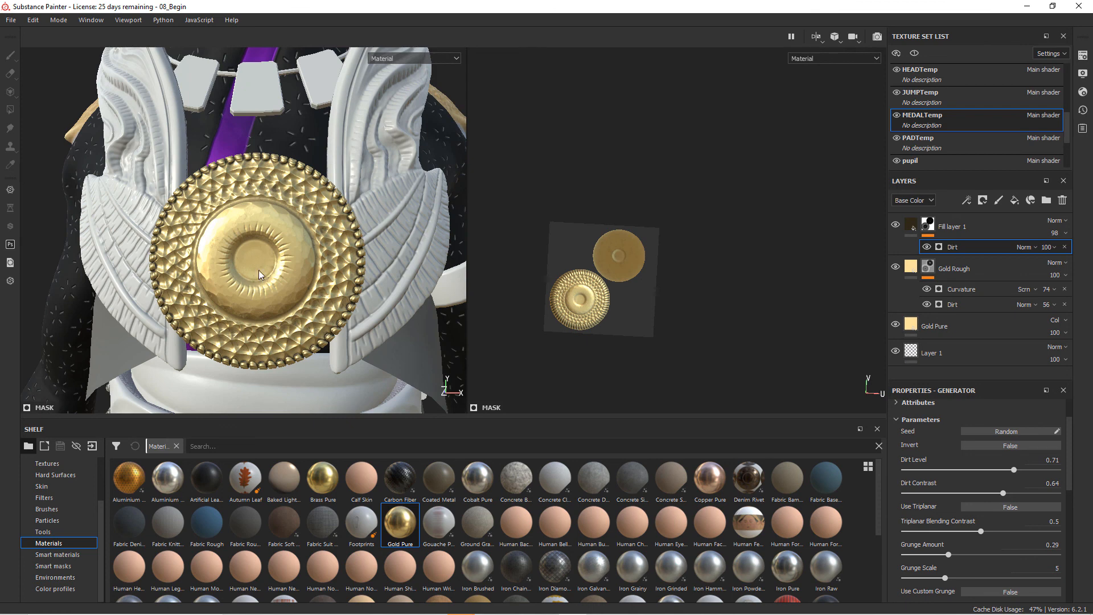